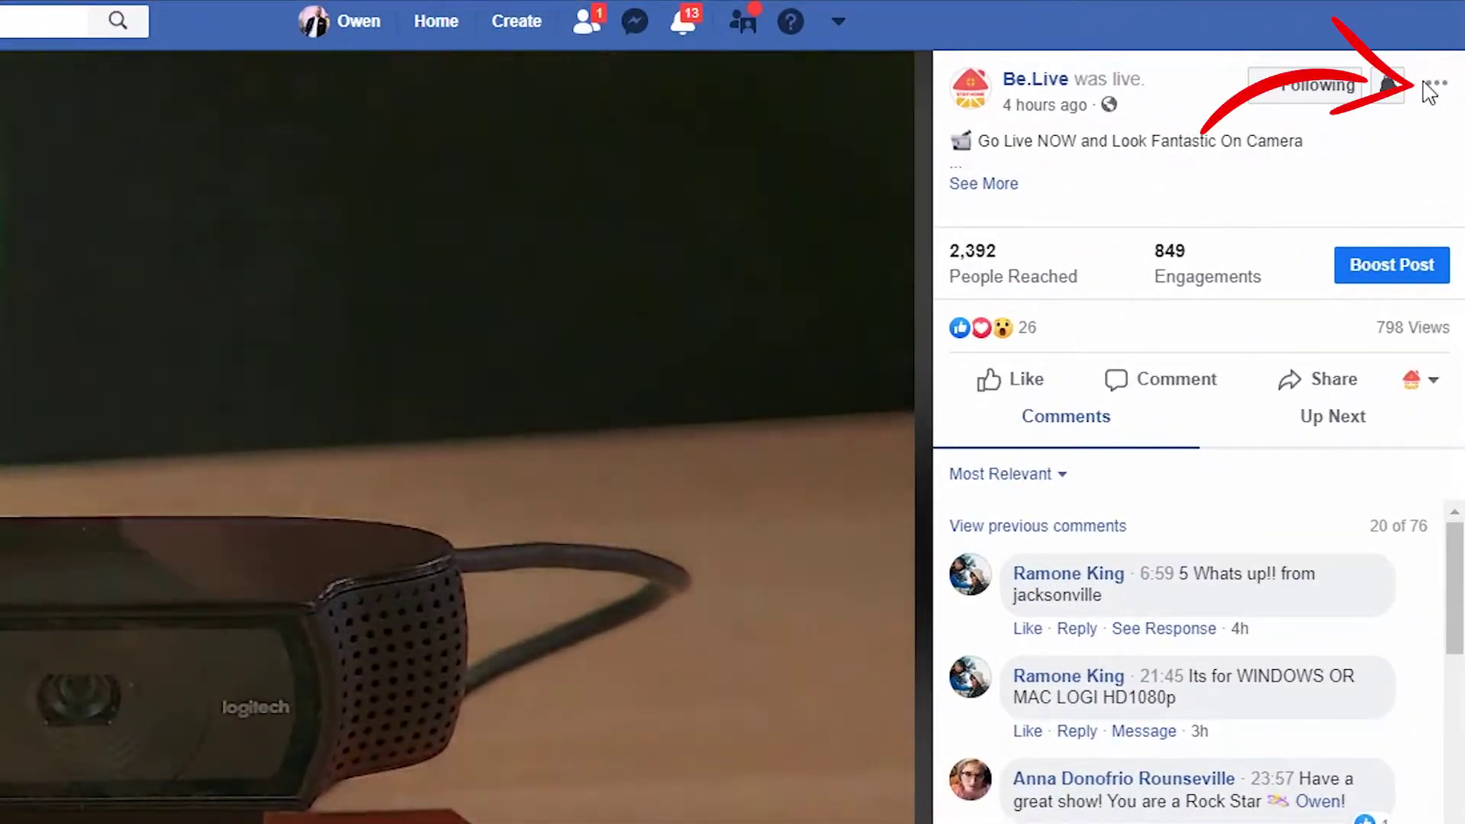
Download the Be.Live live video from the Facebook post's options menu as an mp4.
click(1436, 83)
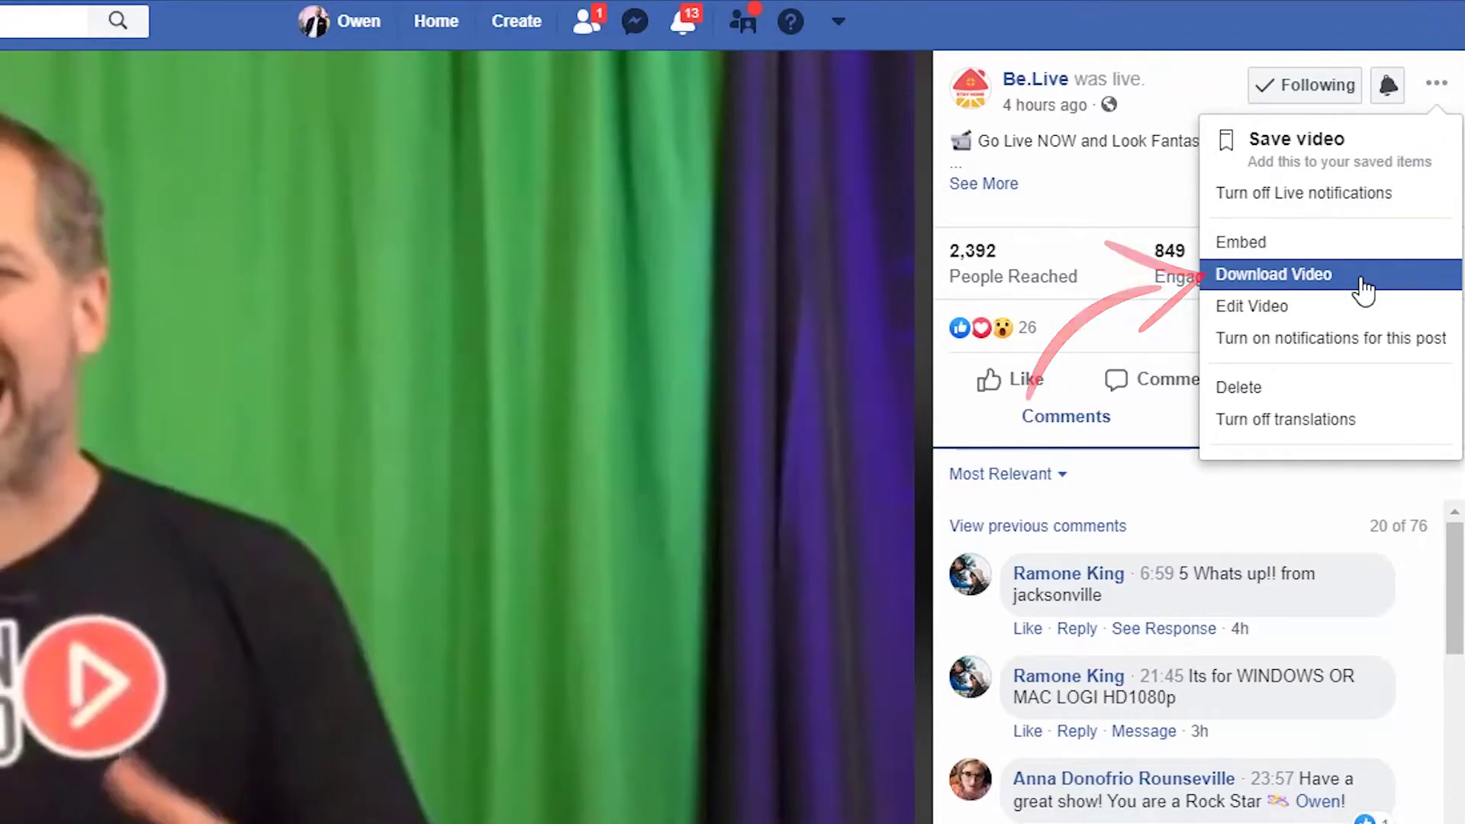
click(1363, 281)
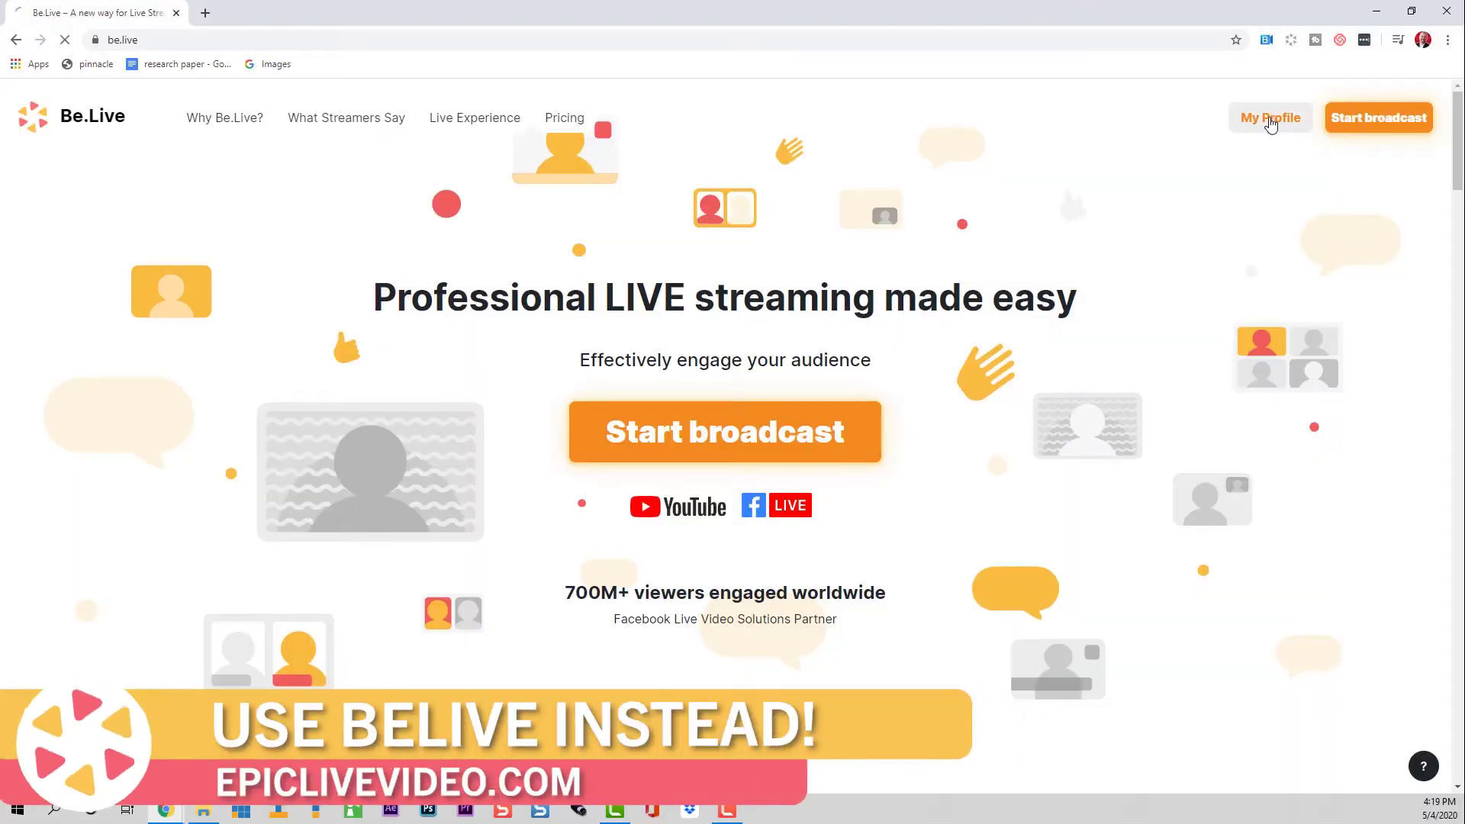
Go from the Be.Live profile page through the navigation menu to My Broadcasts.
click(1271, 122)
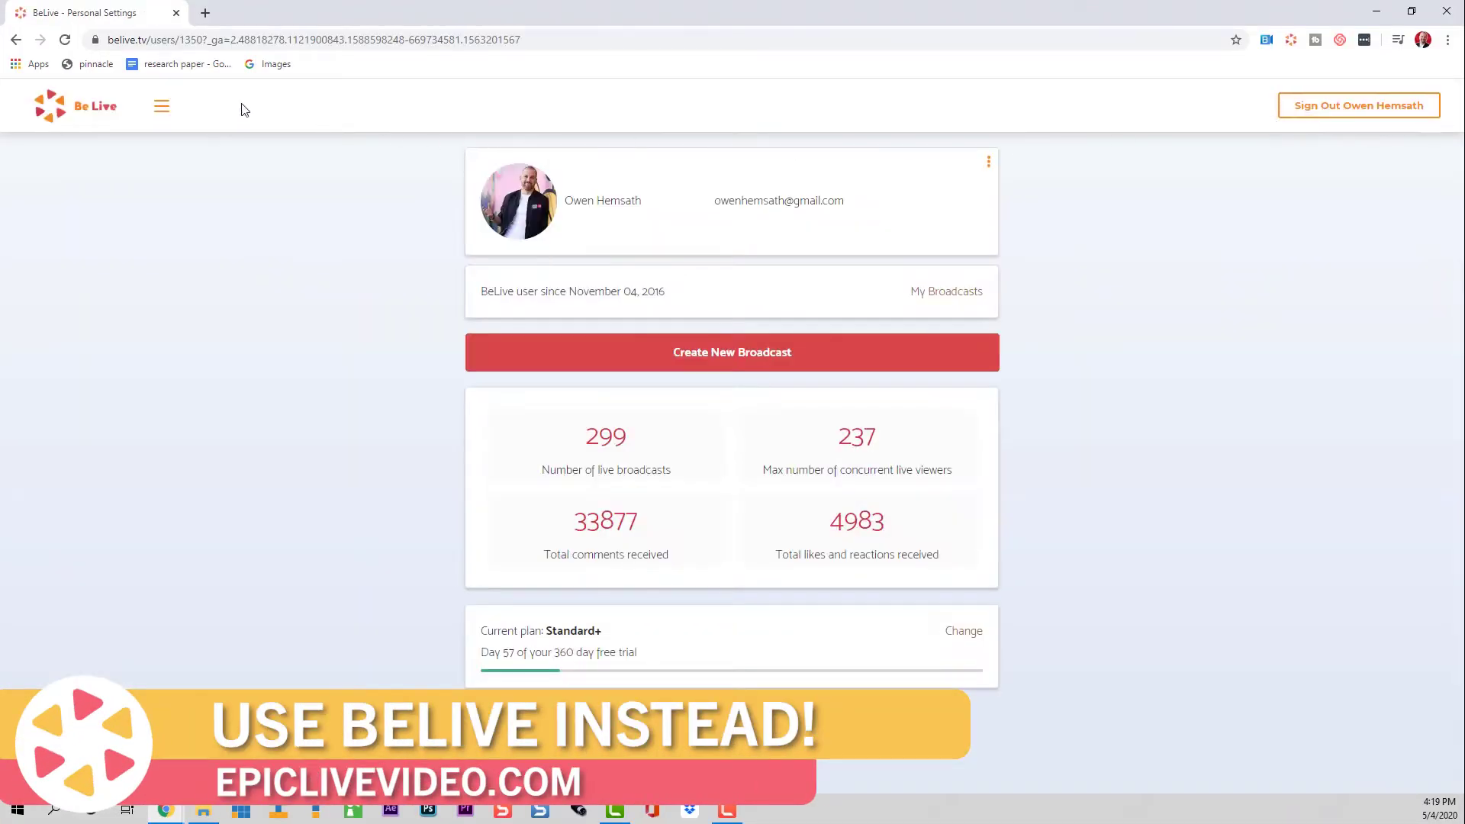
click(164, 106)
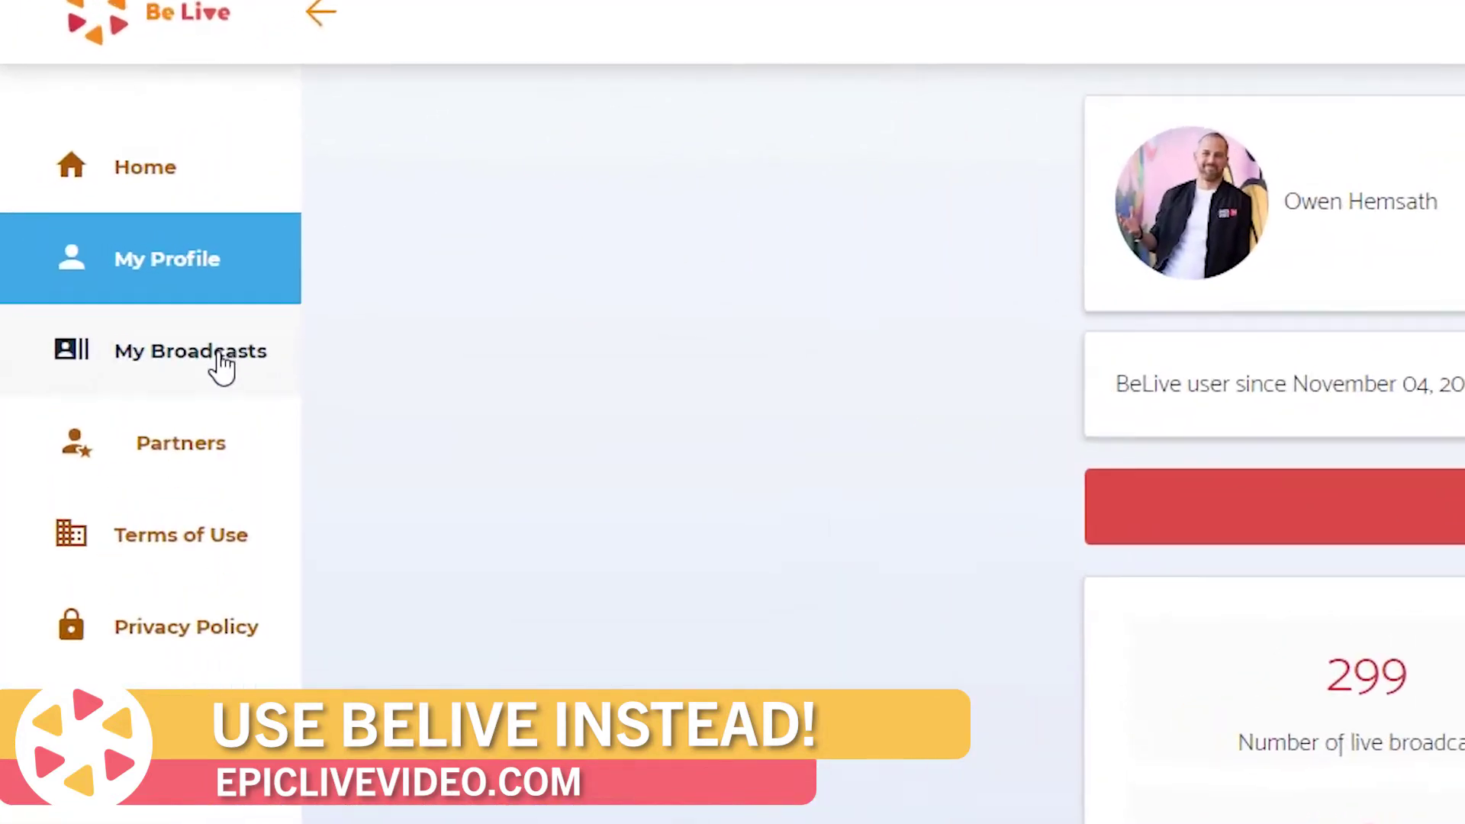
click(243, 374)
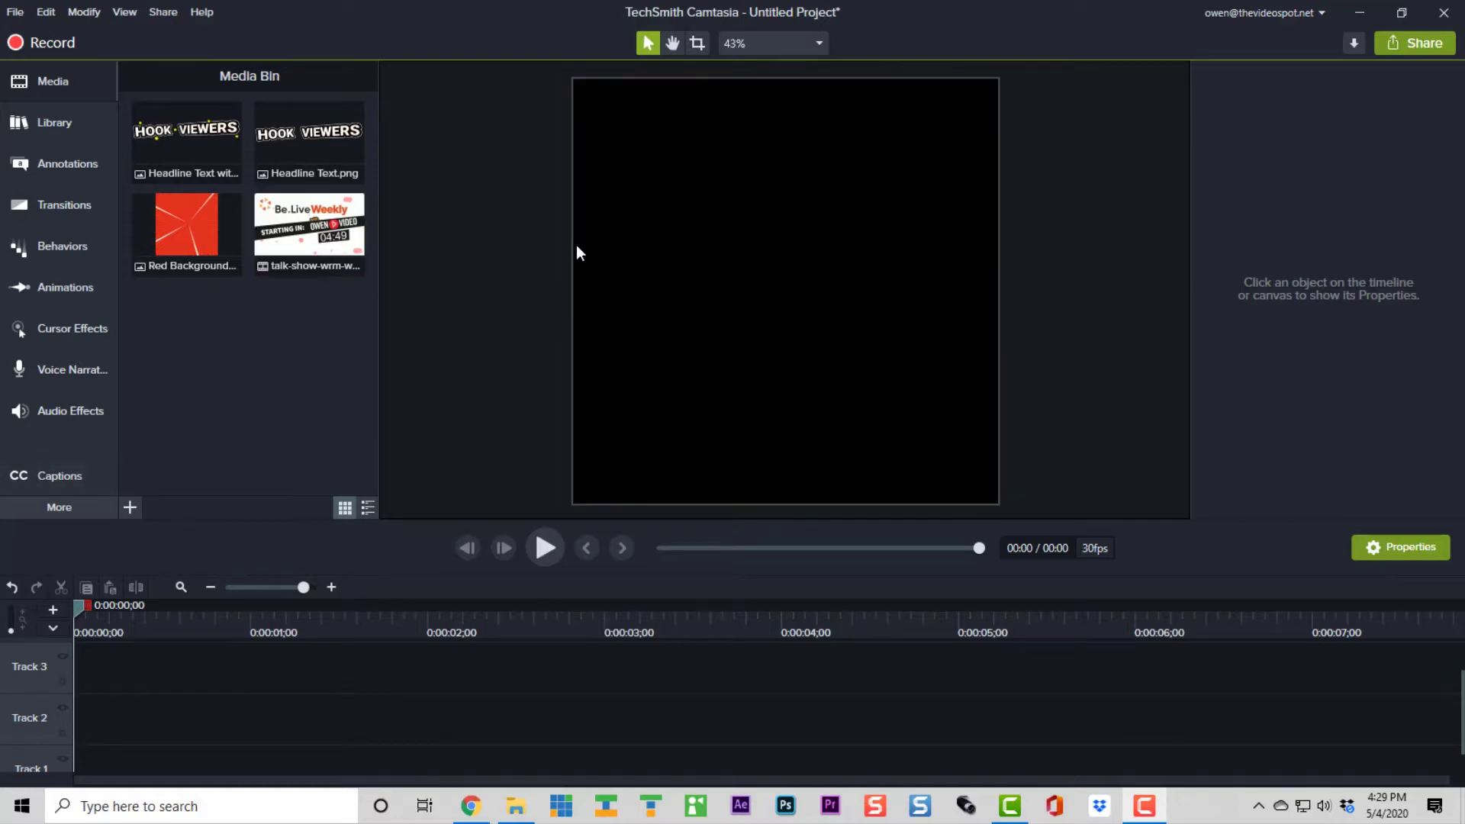
Place the talk-show recording on Track 2 and preview its opening frames.
drag(309, 229, 280, 515)
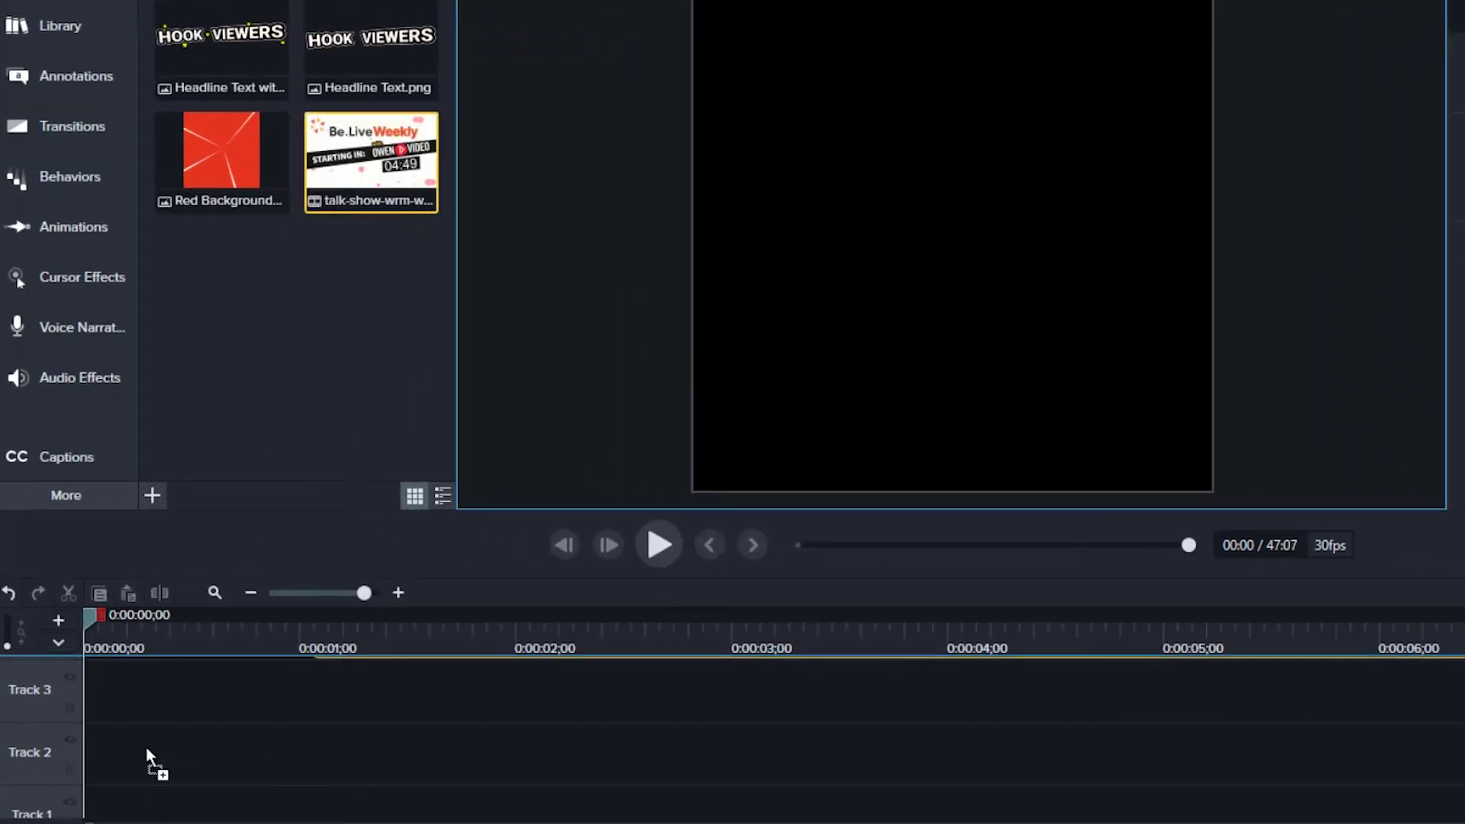
drag(146, 751, 12, 781)
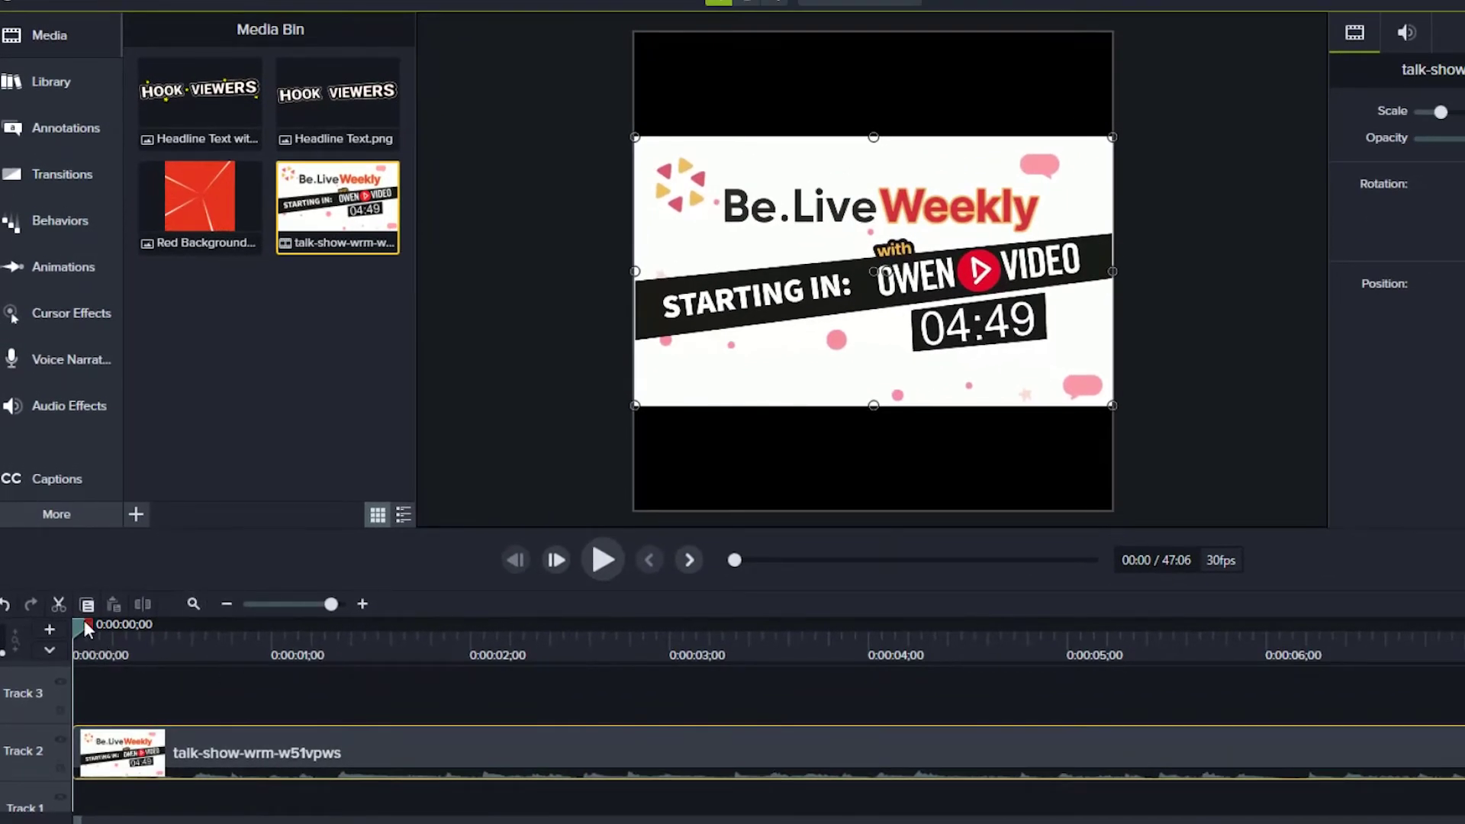
drag(84, 620, 168, 620)
click(262, 628)
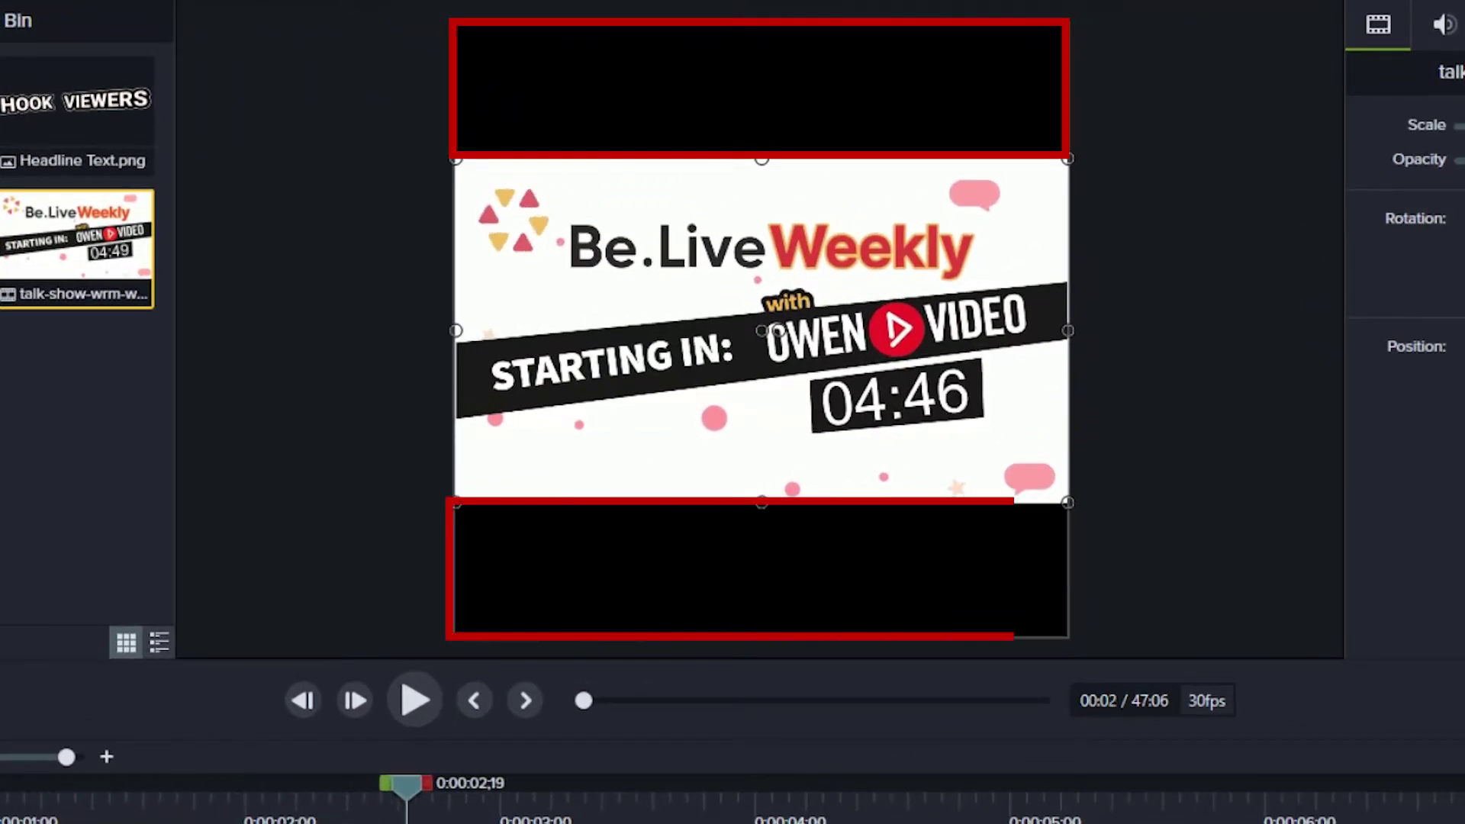
Zoom the timeline out, skim past the countdown, and split the clip at 5:44.
drag(66, 756, 7, 762)
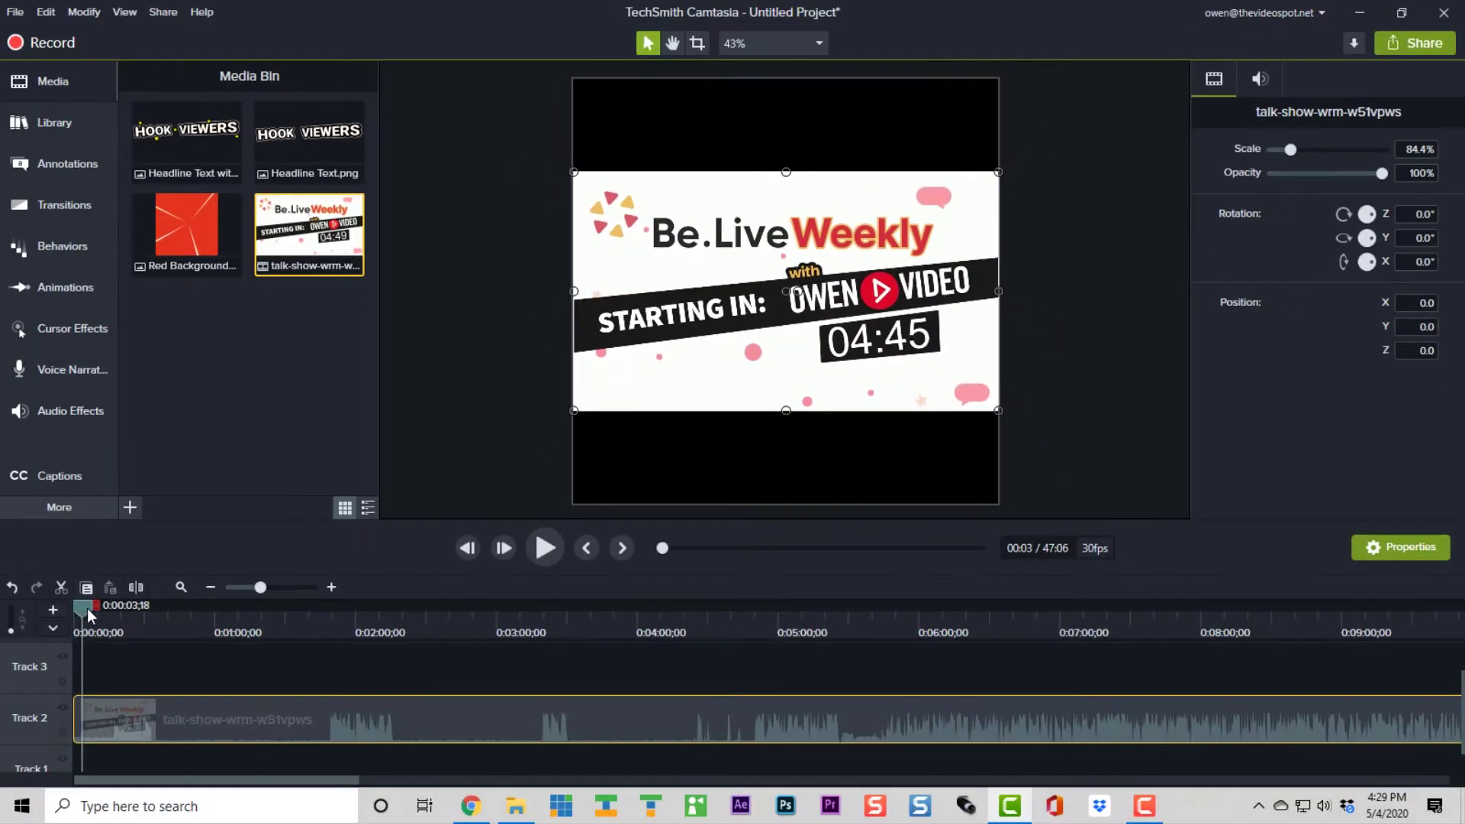
drag(89, 614, 200, 626)
drag(341, 655, 703, 715)
drag(849, 725, 1142, 741)
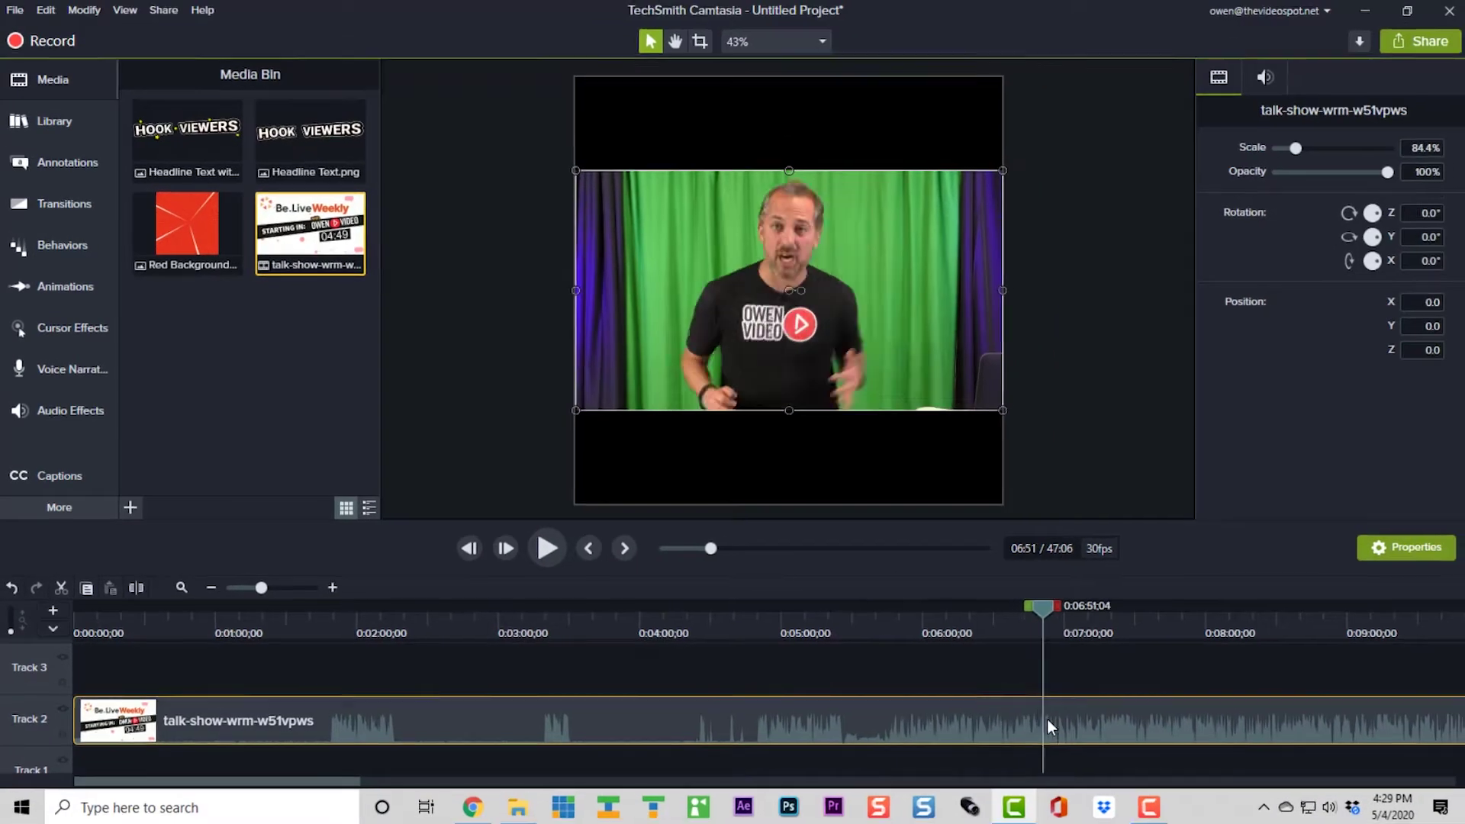
drag(1047, 725, 886, 745)
key(s)
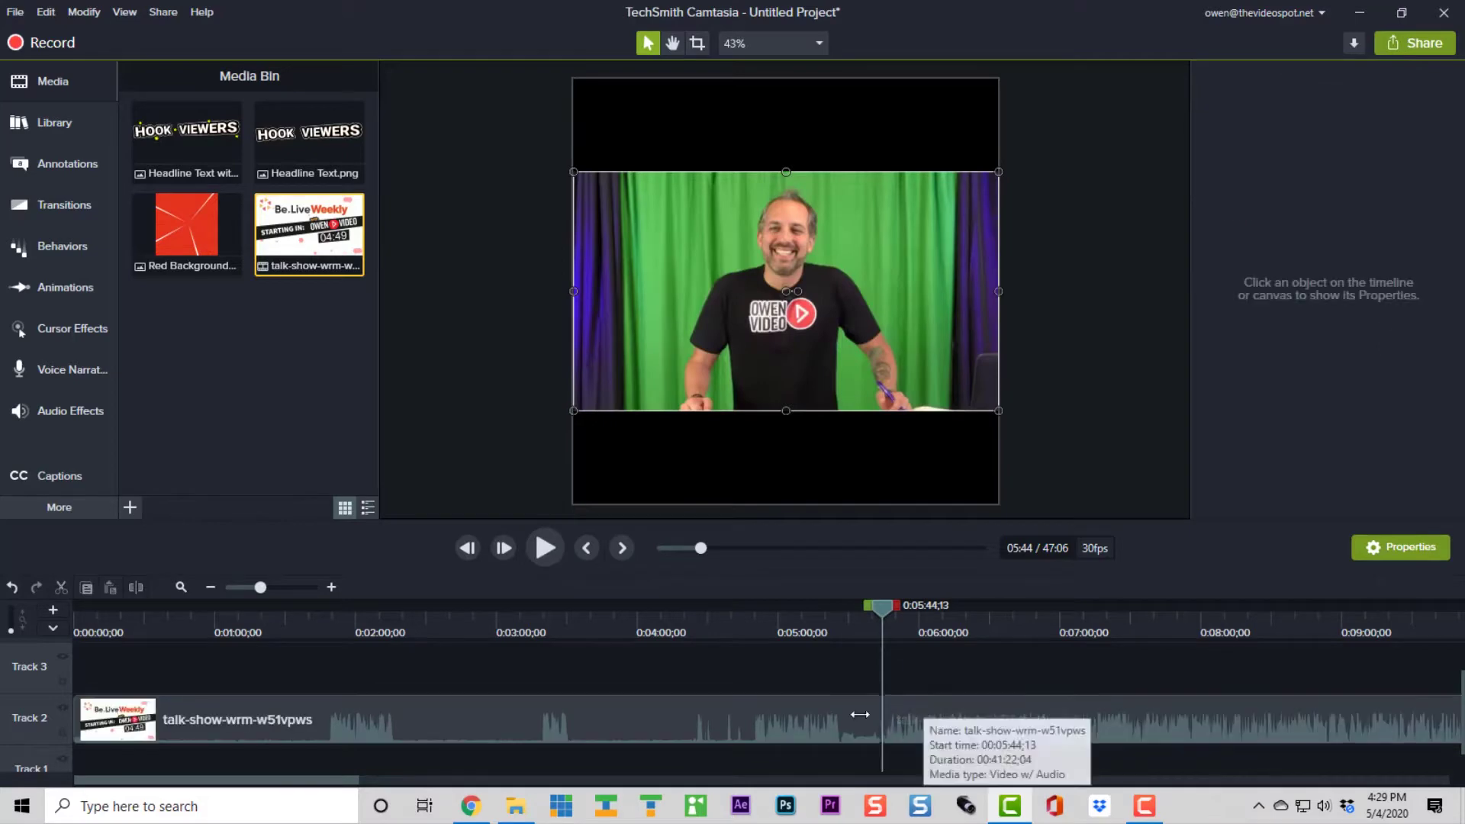
Delete the countdown piece before the split and preview the show's opening lower third.
key(Delete)
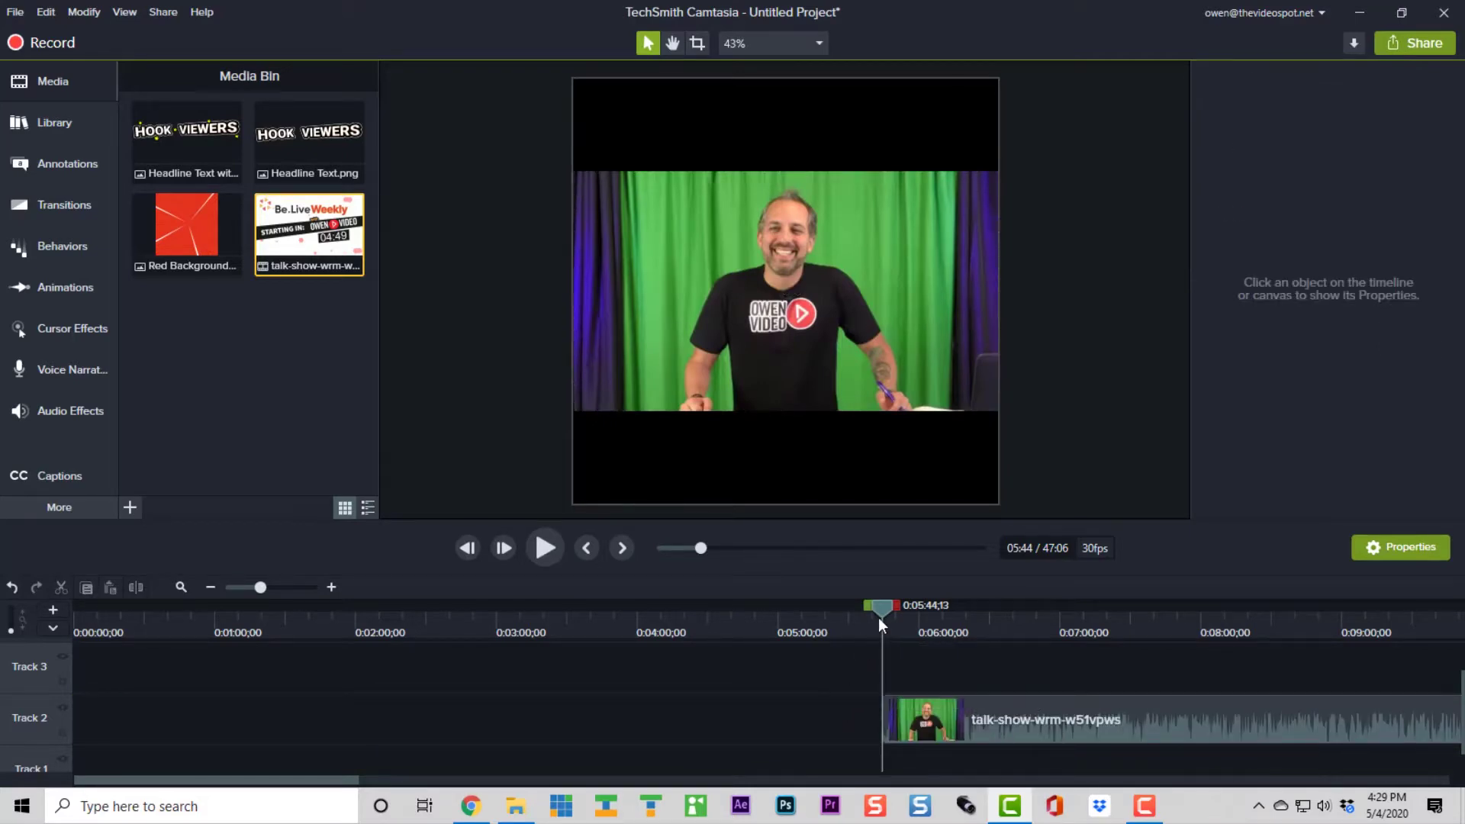
drag(882, 606, 927, 606)
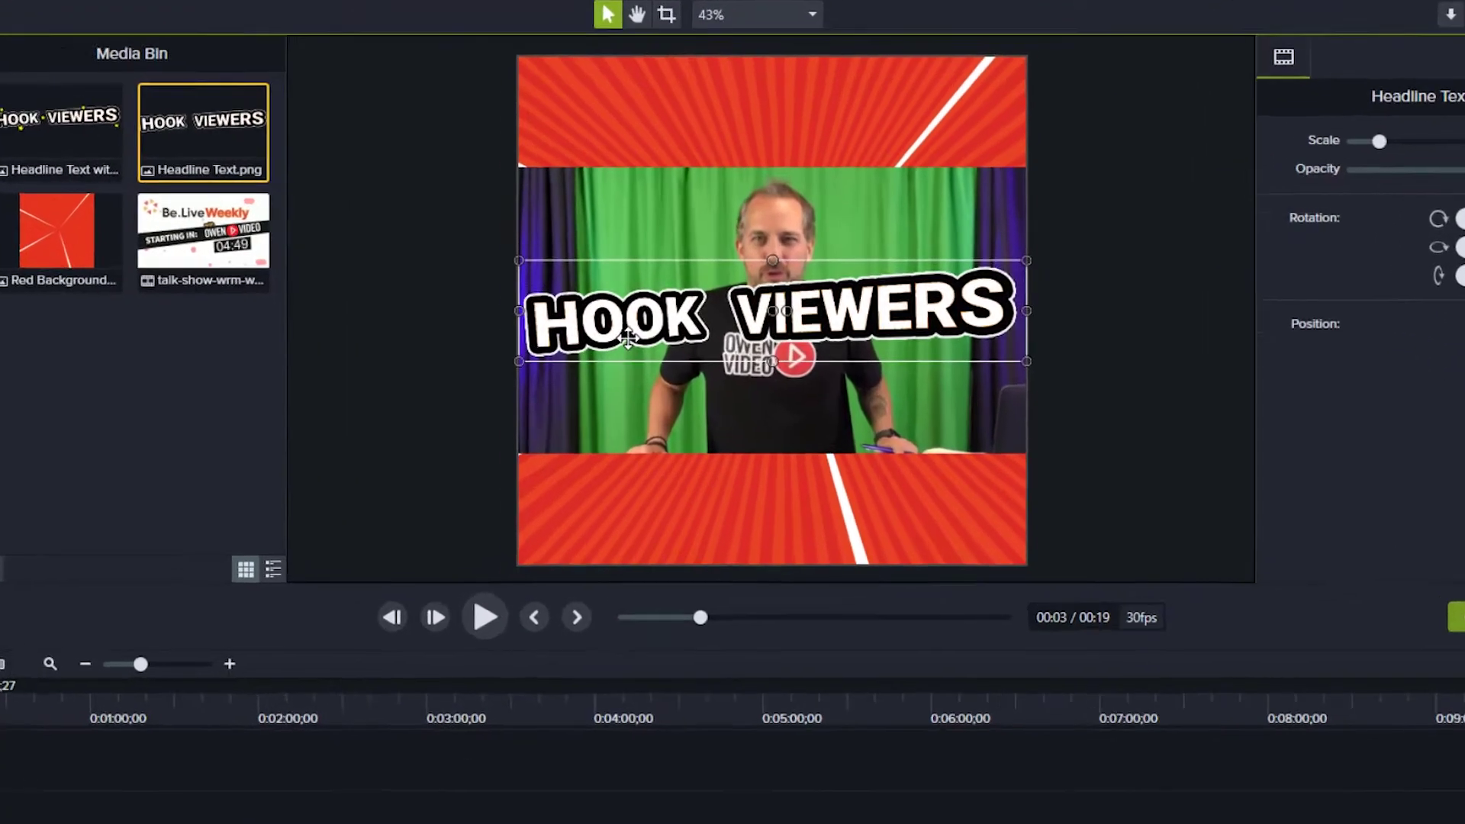
Drag the HOOK VIEWERS headline up to the top edge of the square frame.
drag(657, 310, 657, 148)
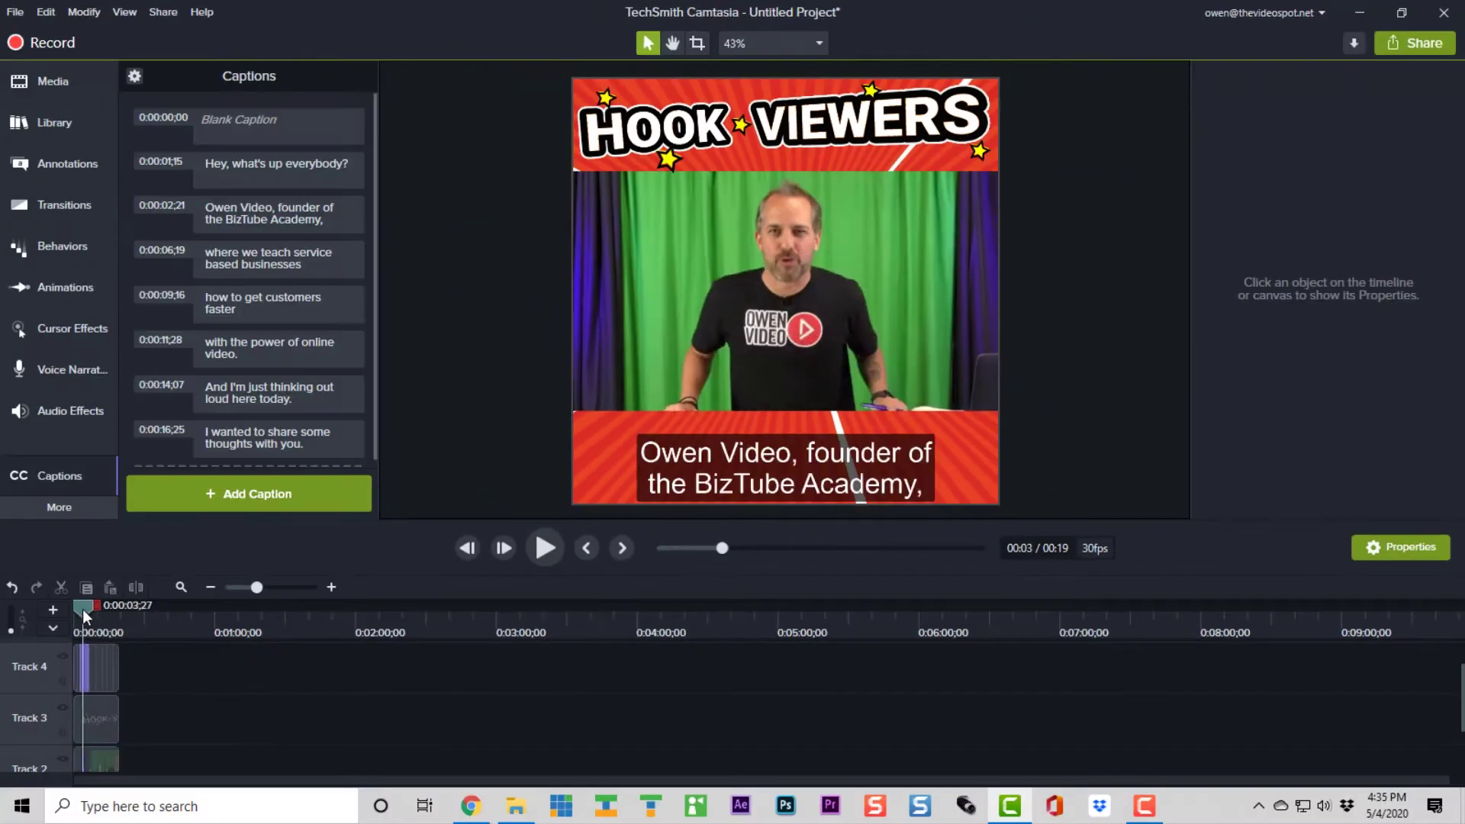
mouse_move(82, 609)
mouse_down()
mouse_move(116, 611)
mouse_move(64, 620)
mouse_up()
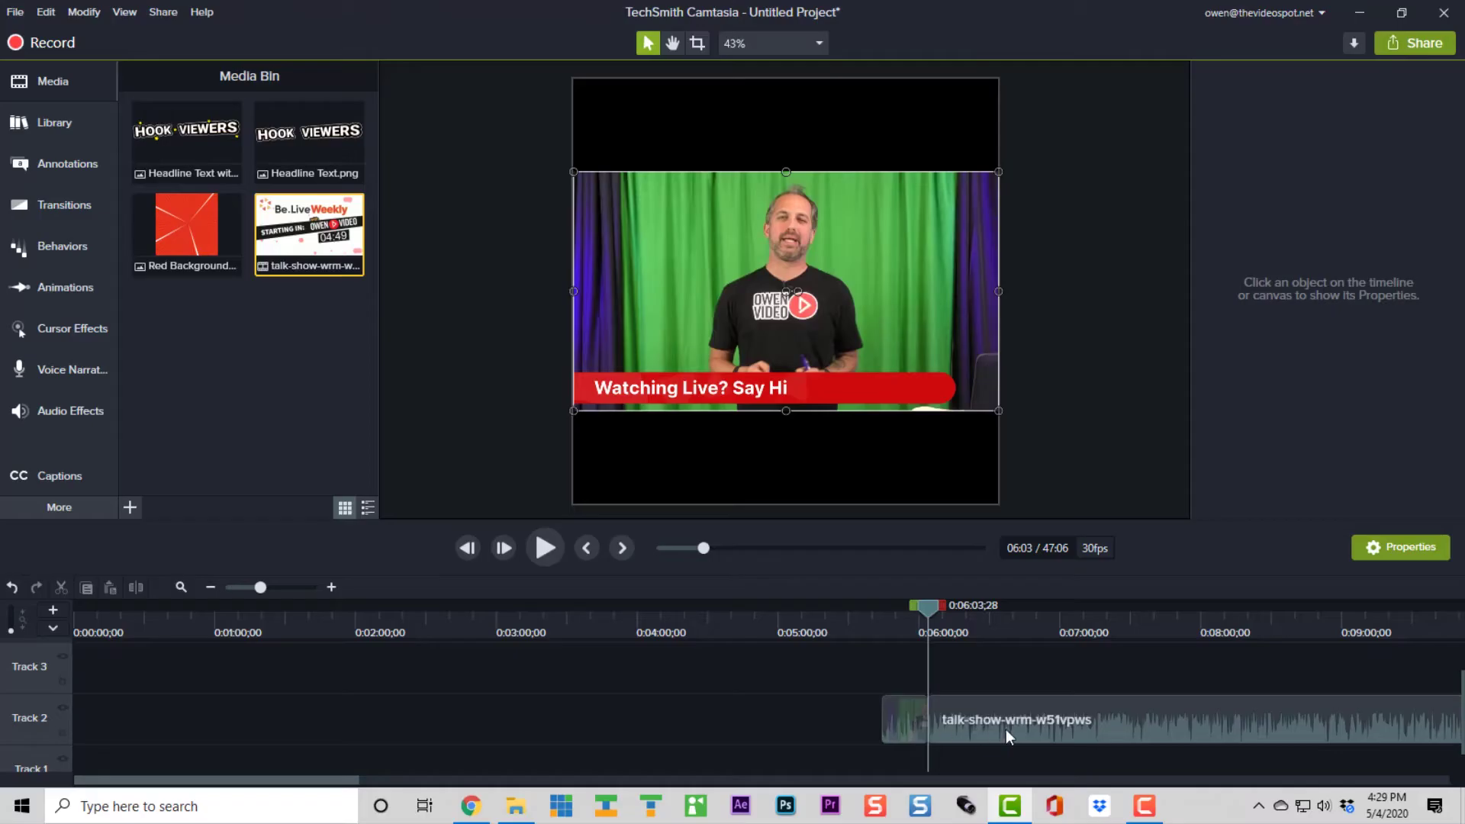
Cut the talk-show clip down to a 19-second excerpt and move it to 0:00.
click(1006, 730)
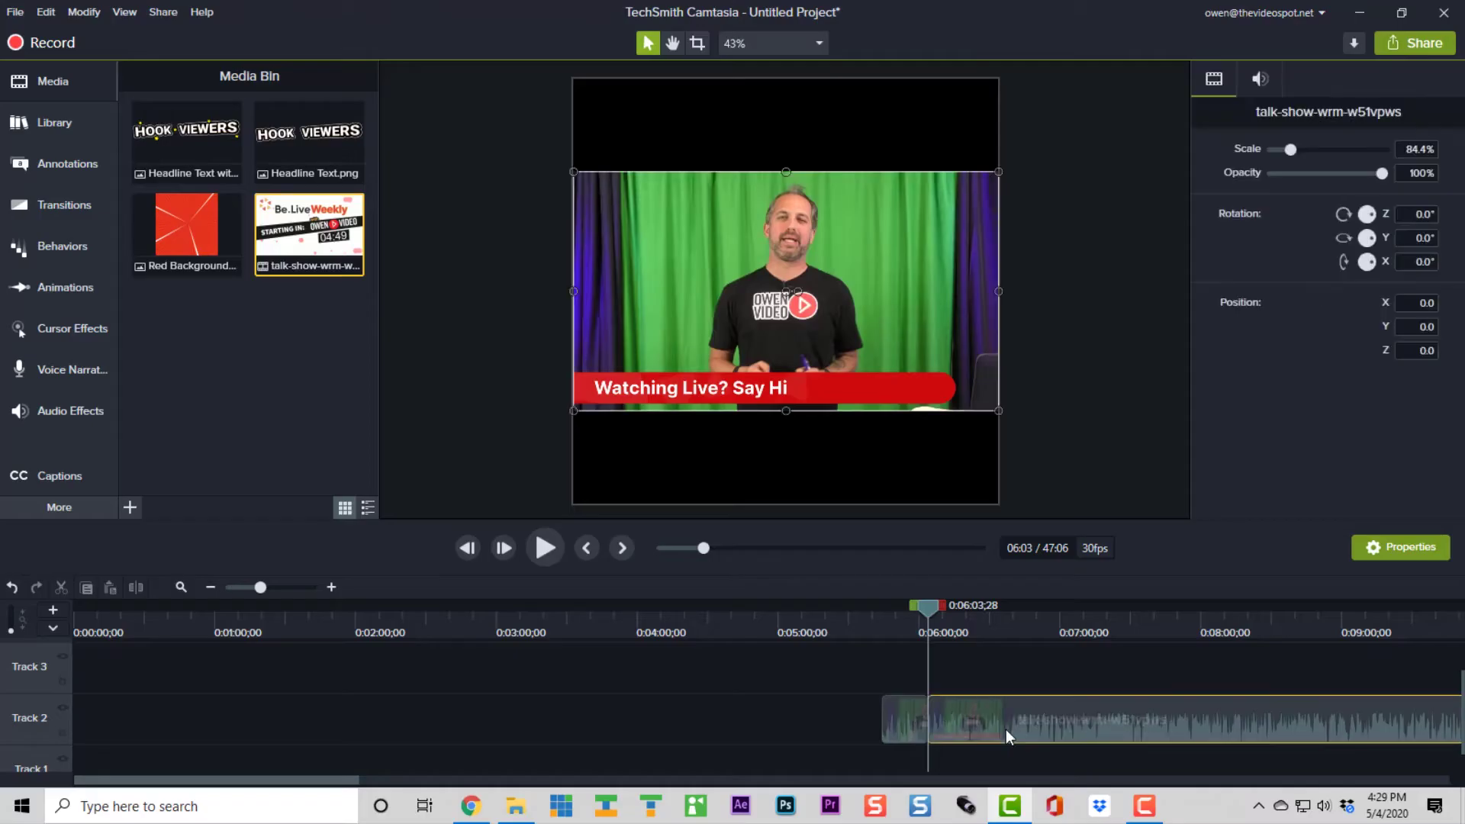
key(Delete)
drag(913, 721, 482, 693)
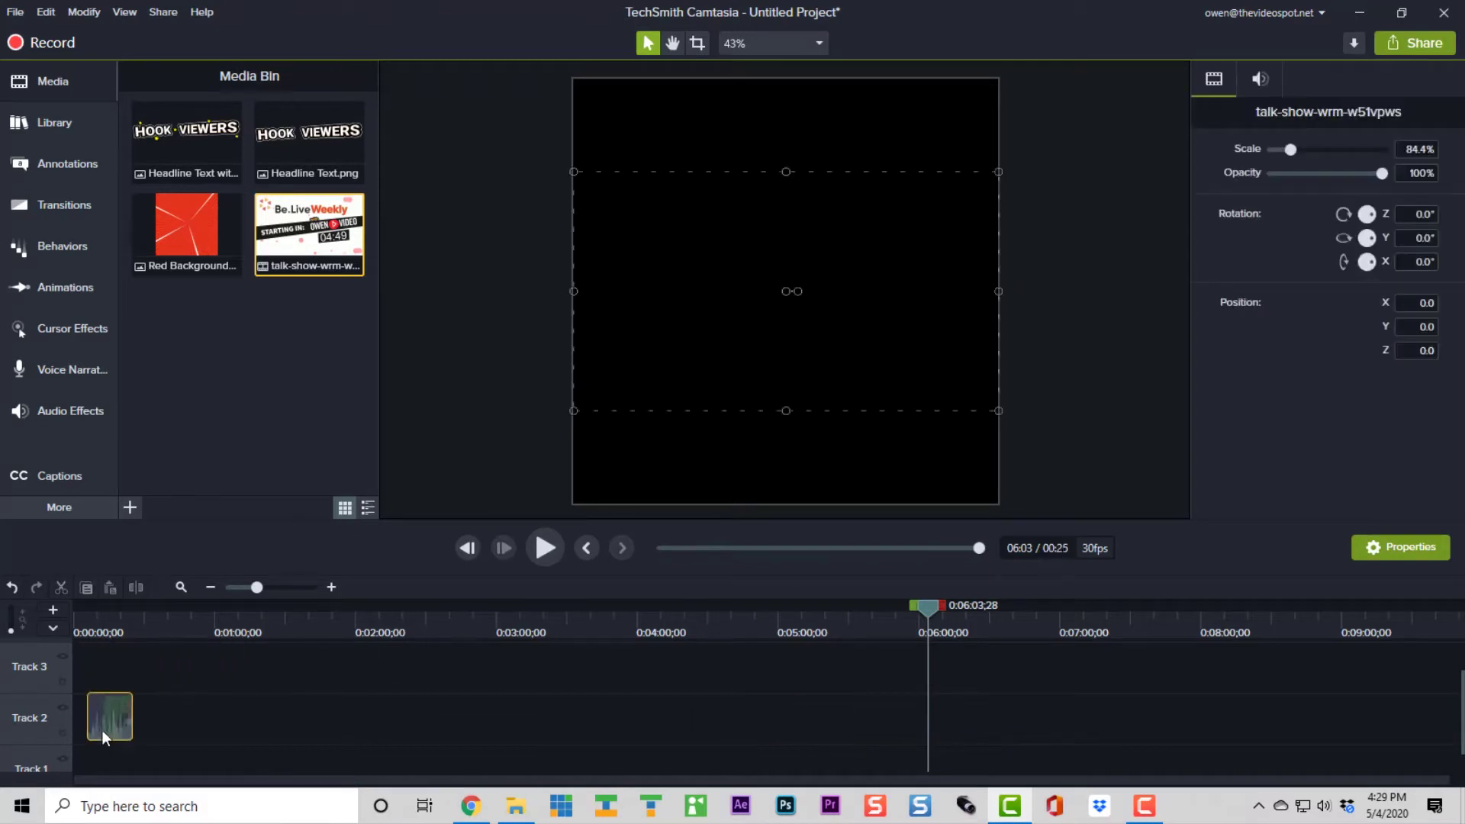
click(276, 419)
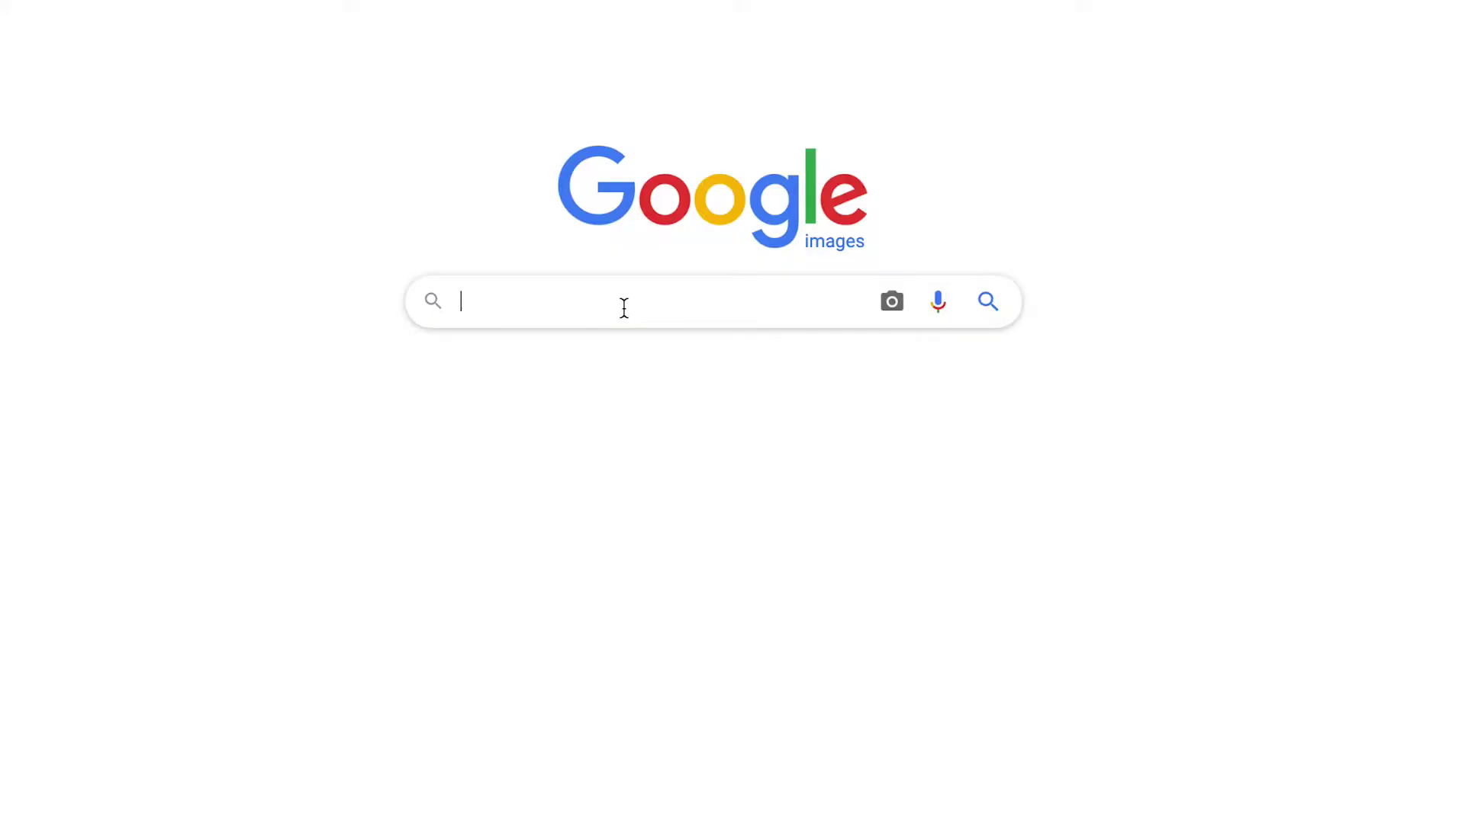
text(red backgrounds)
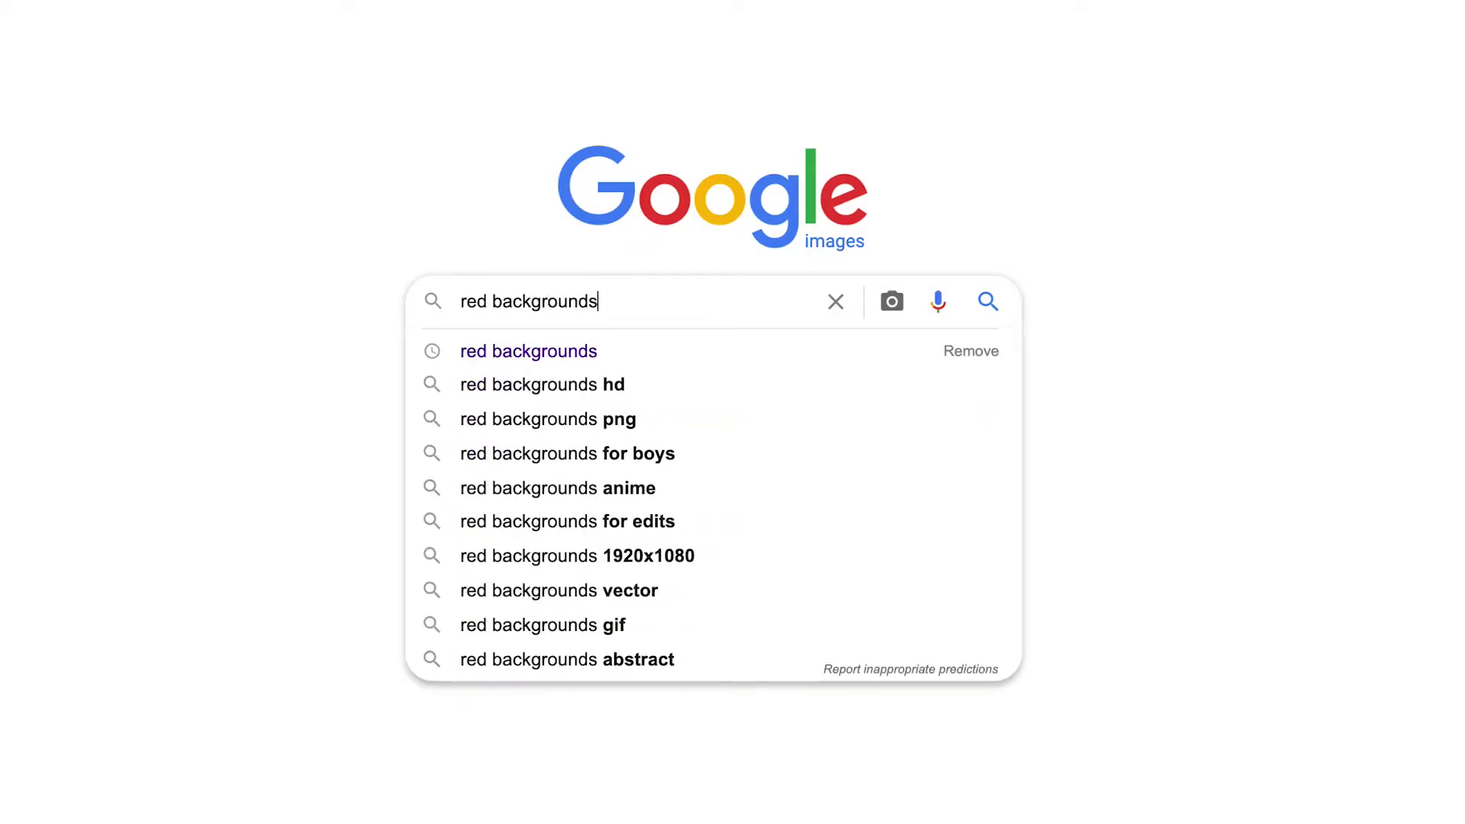
Search for 'red backgrounds' and put the Red Background image on Track 1.
key(Return)
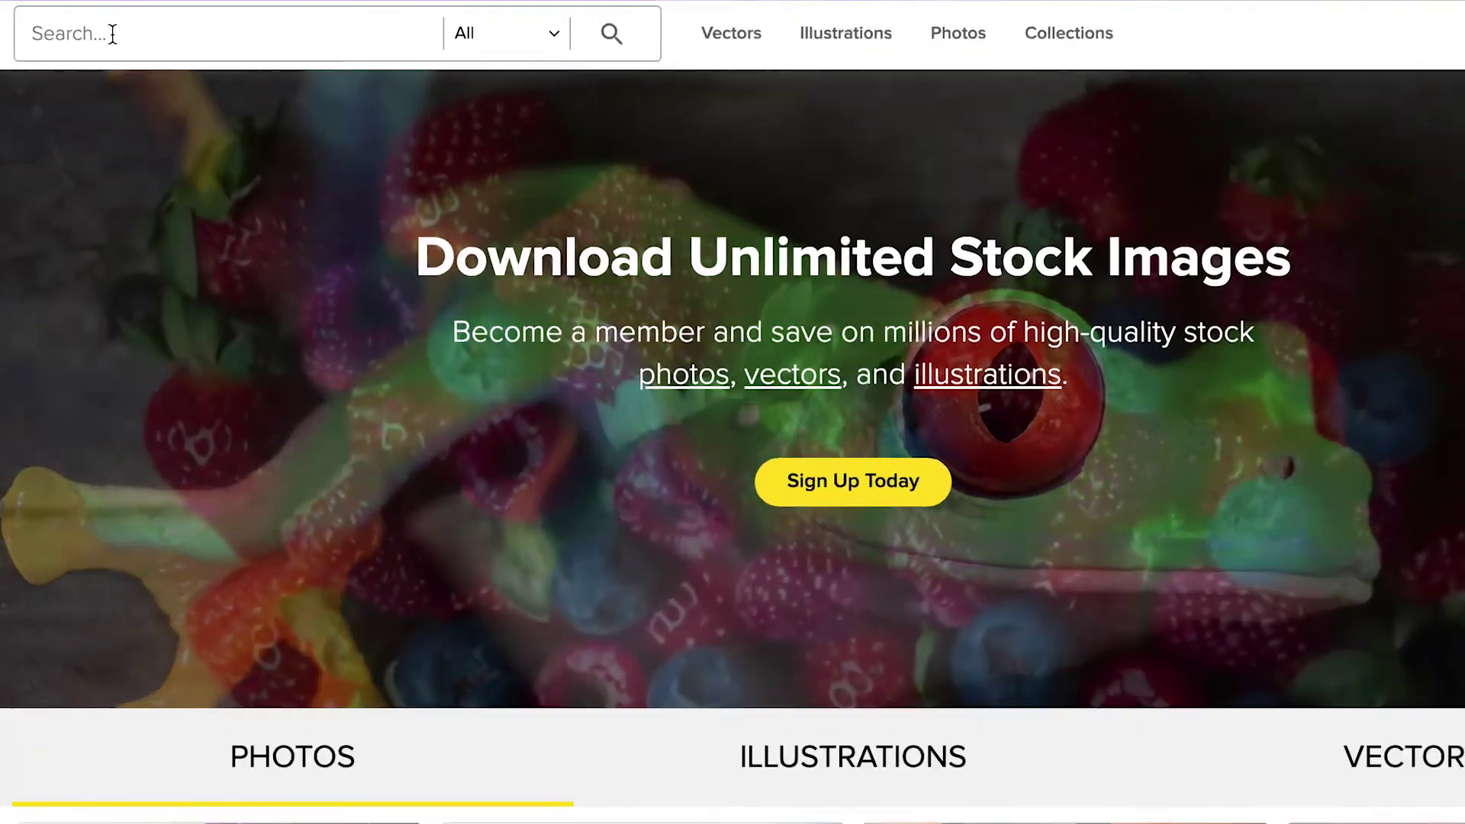
text(red ba)
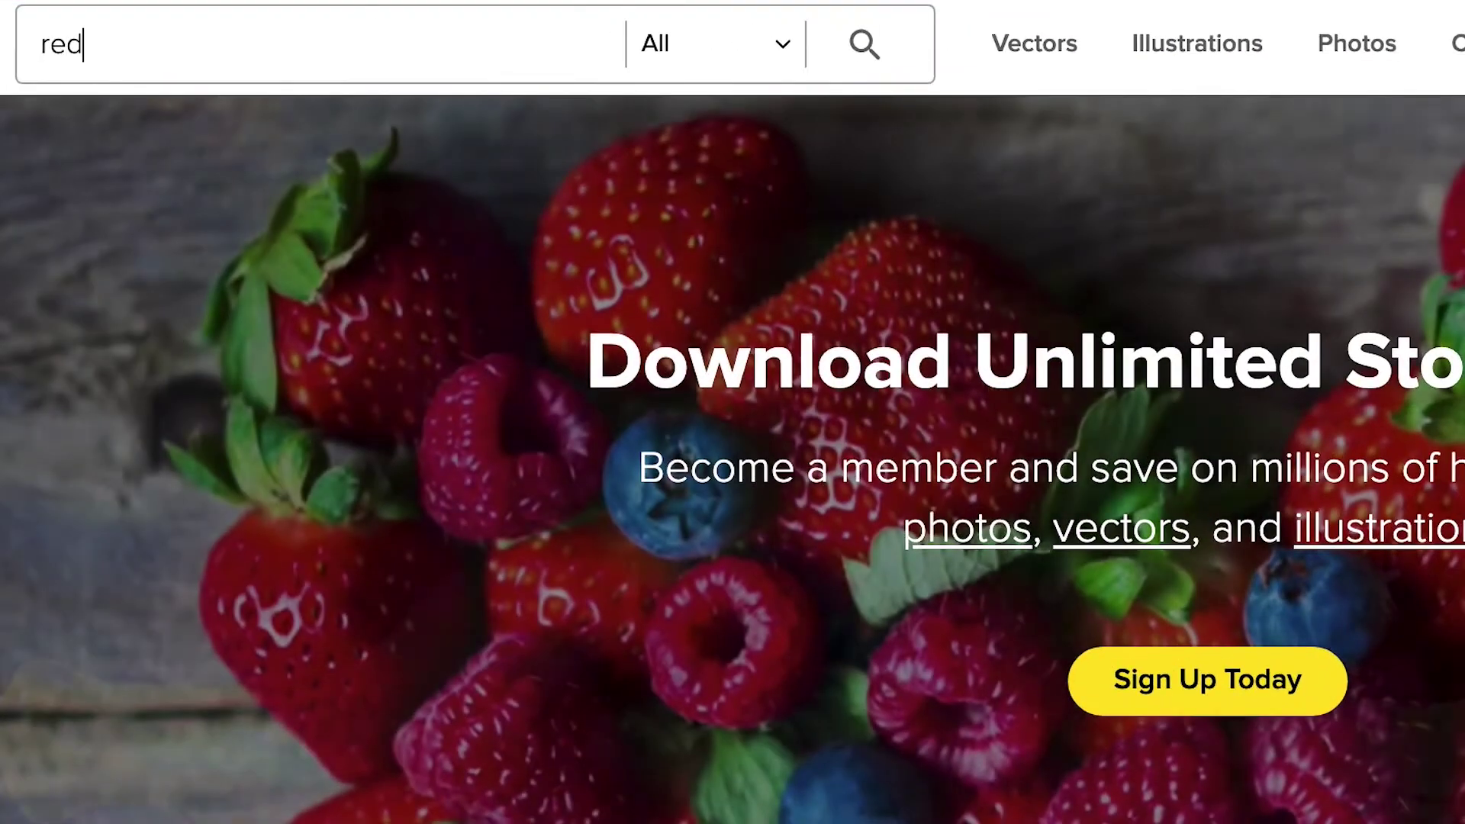
text(ckgrounds)
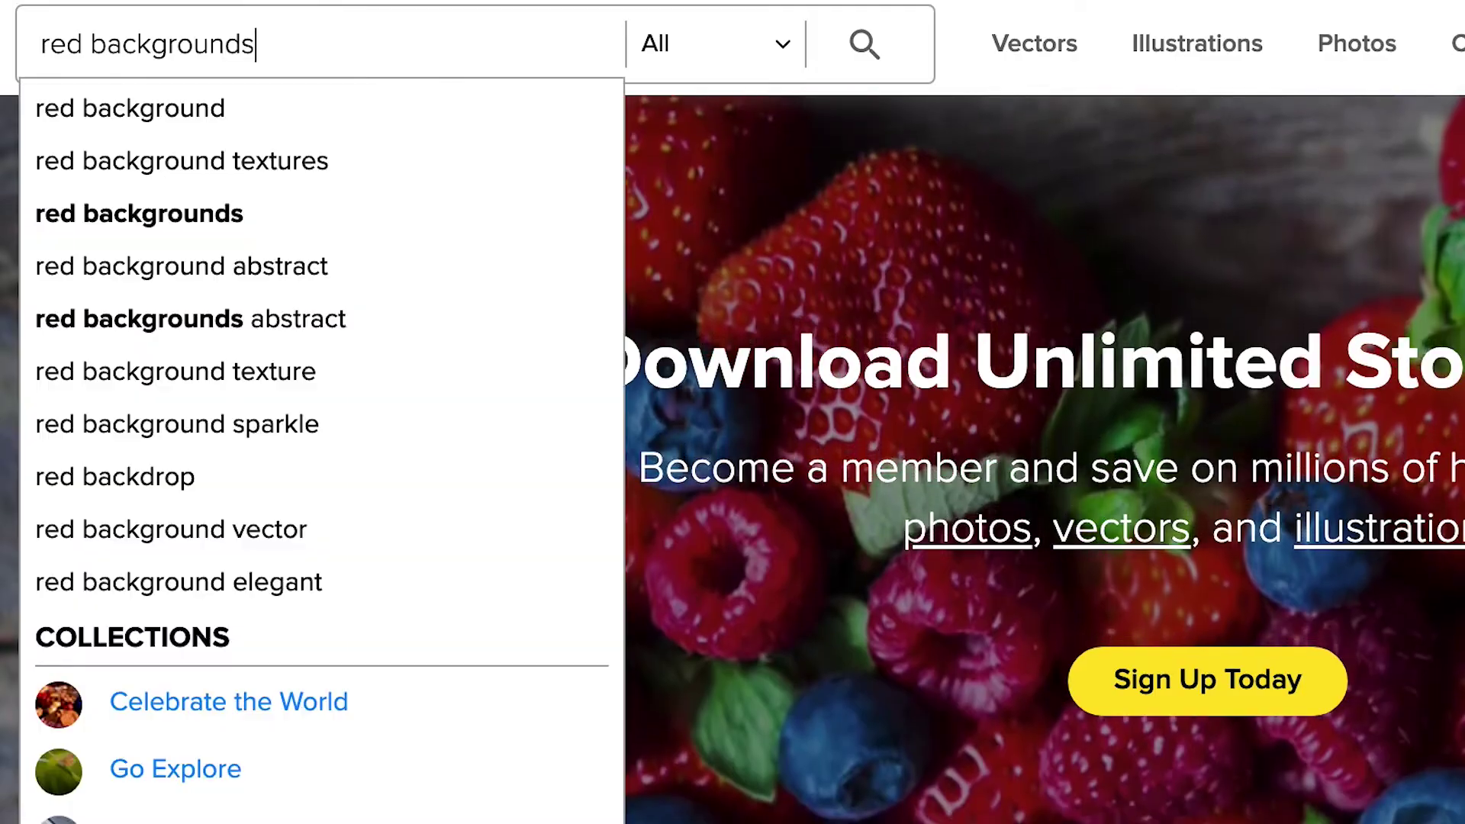
key(Return)
text(red backg)
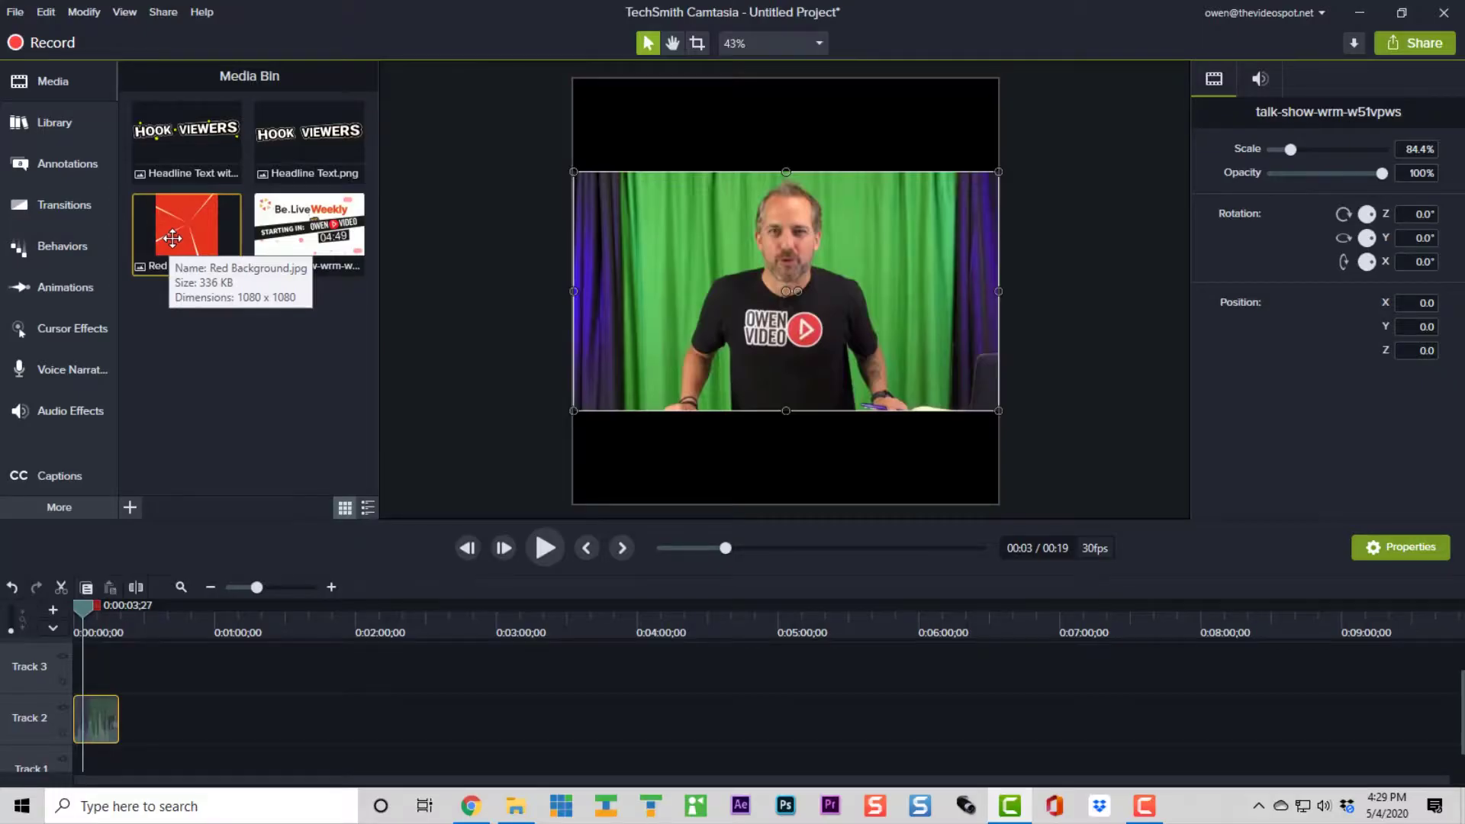
drag(173, 238, 133, 744)
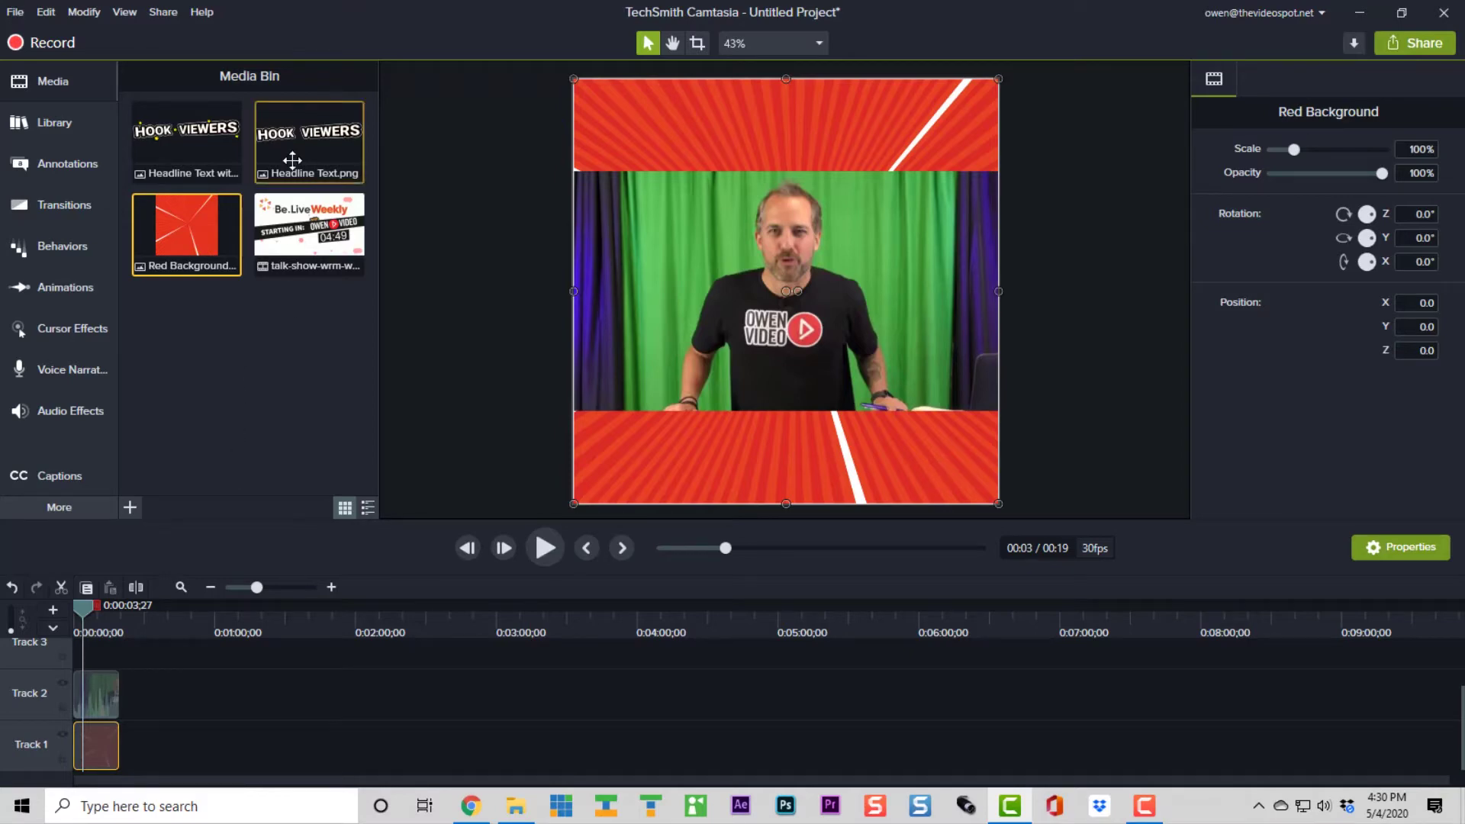
Add Headline Text.png on Track 3 and move it into the top red band.
drag(293, 150, 84, 656)
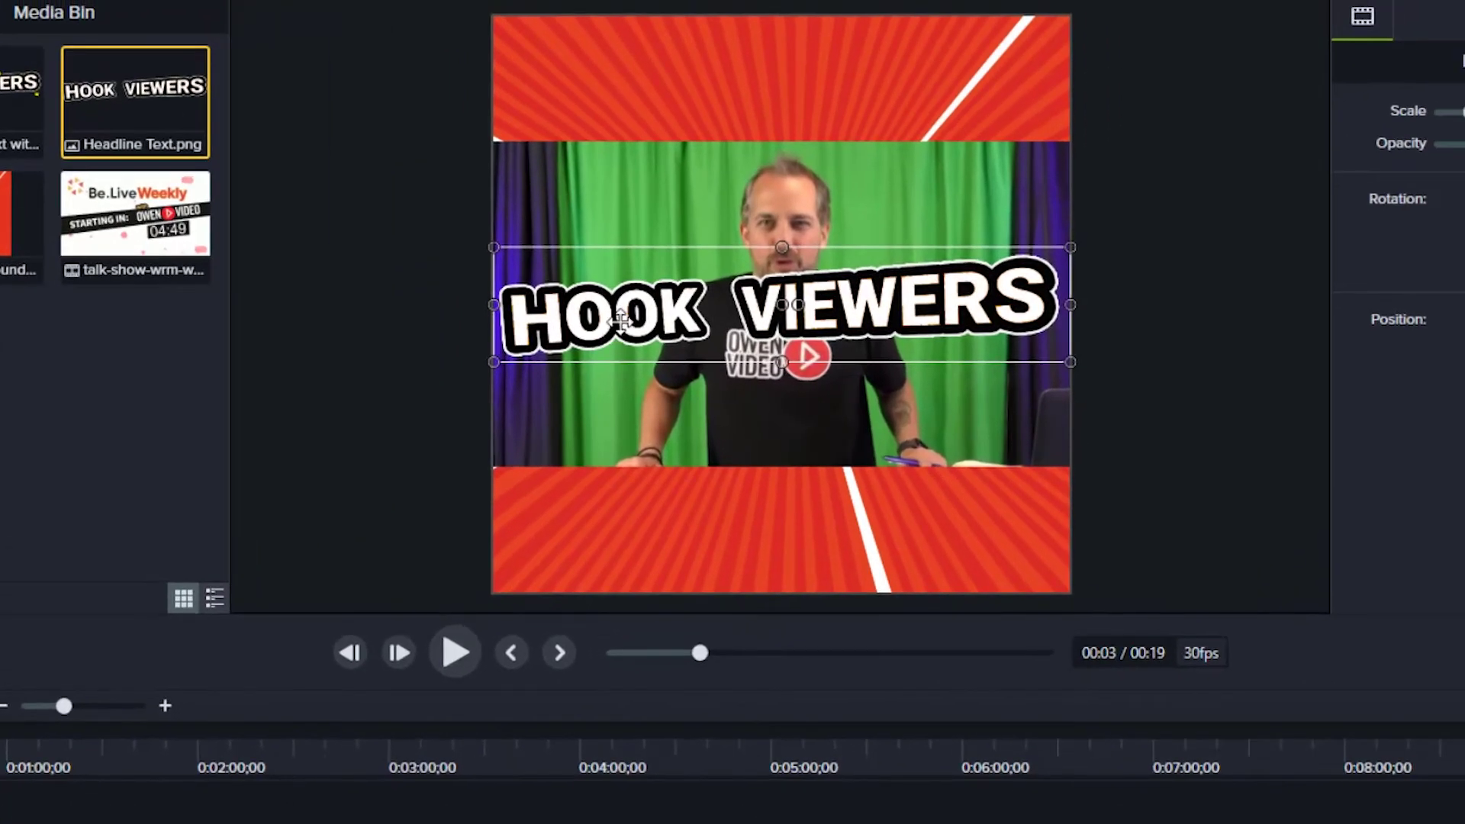
drag(620, 320, 609, 96)
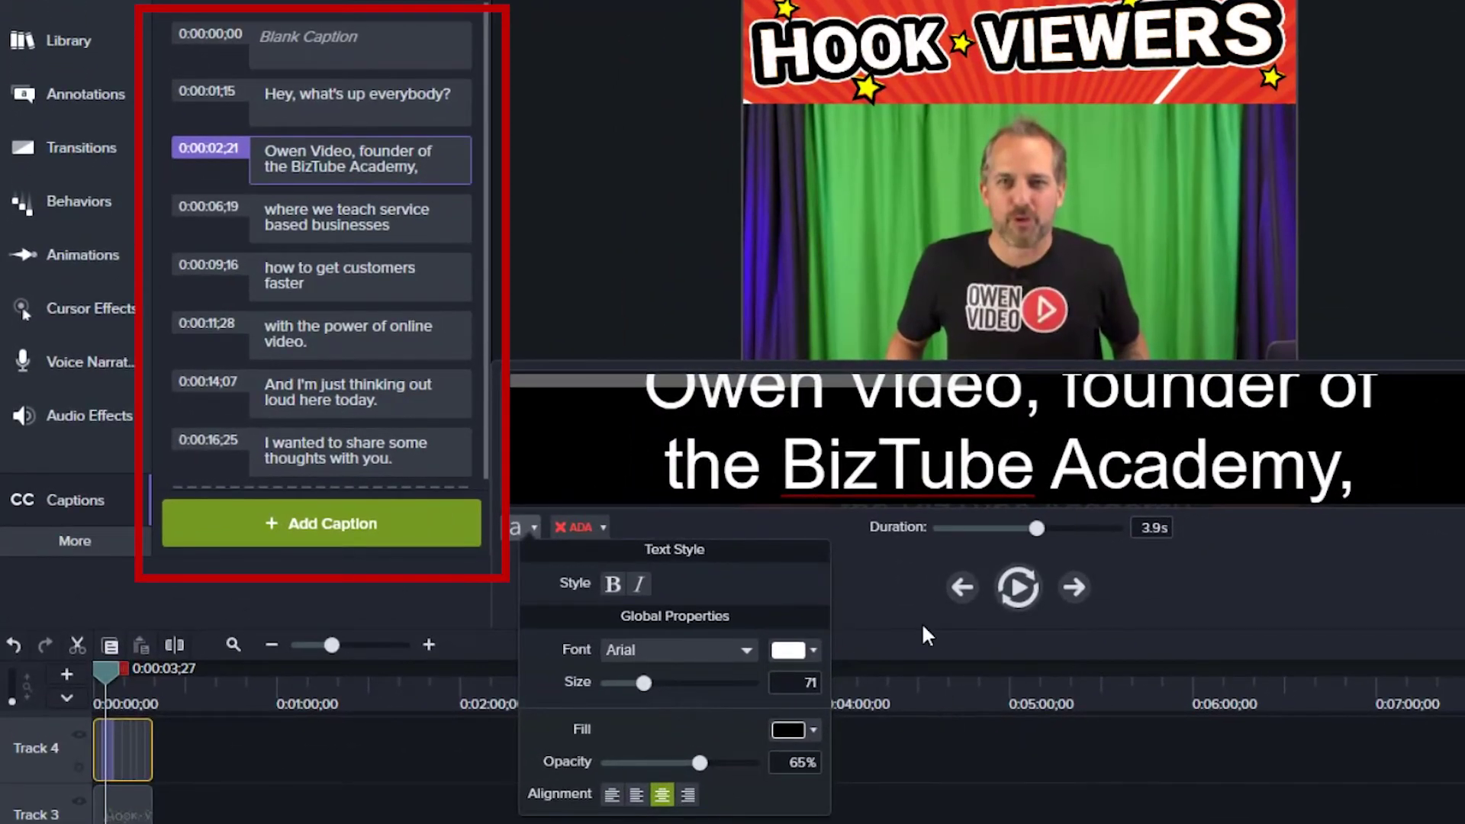
Finish the white Arial 71 caption styling and rewind to preview the captions.
click(925, 635)
click(395, 768)
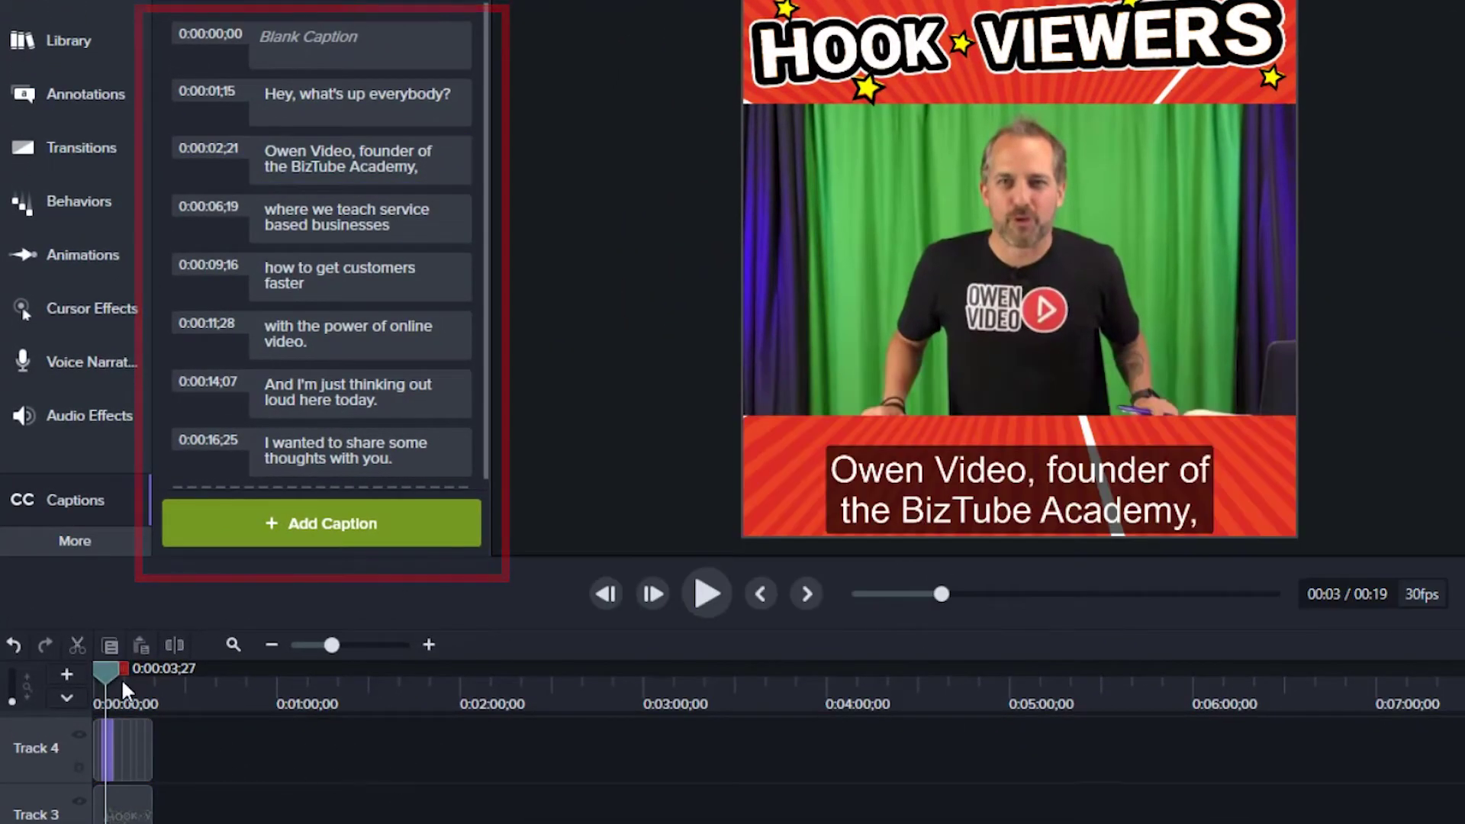
mouse_move(103, 672)
mouse_down()
mouse_move(88, 671)
mouse_move(103, 671)
mouse_up()
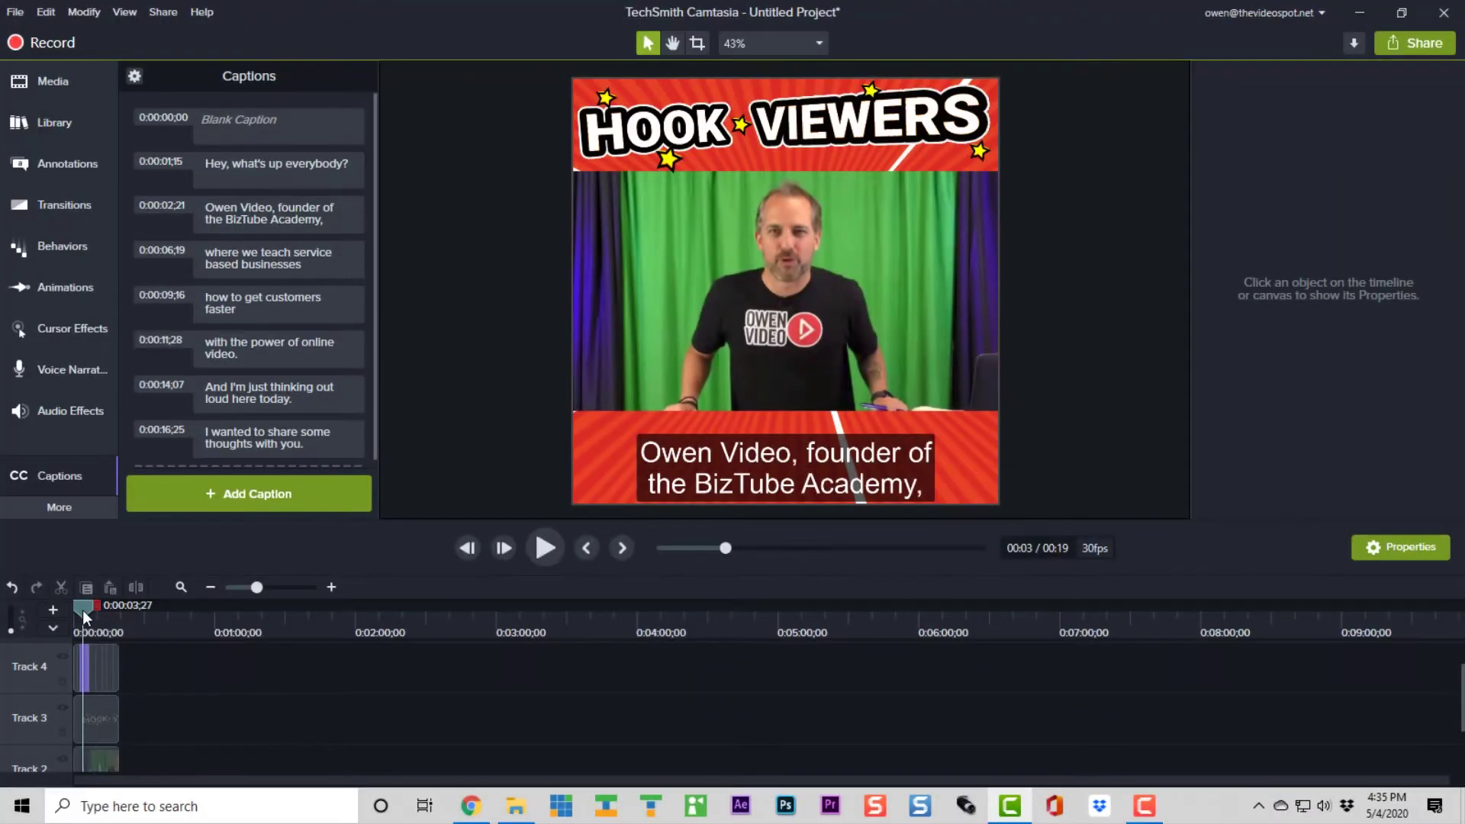
mouse_move(83, 611)
mouse_down()
mouse_move(70, 609)
mouse_move(110, 612)
mouse_up()
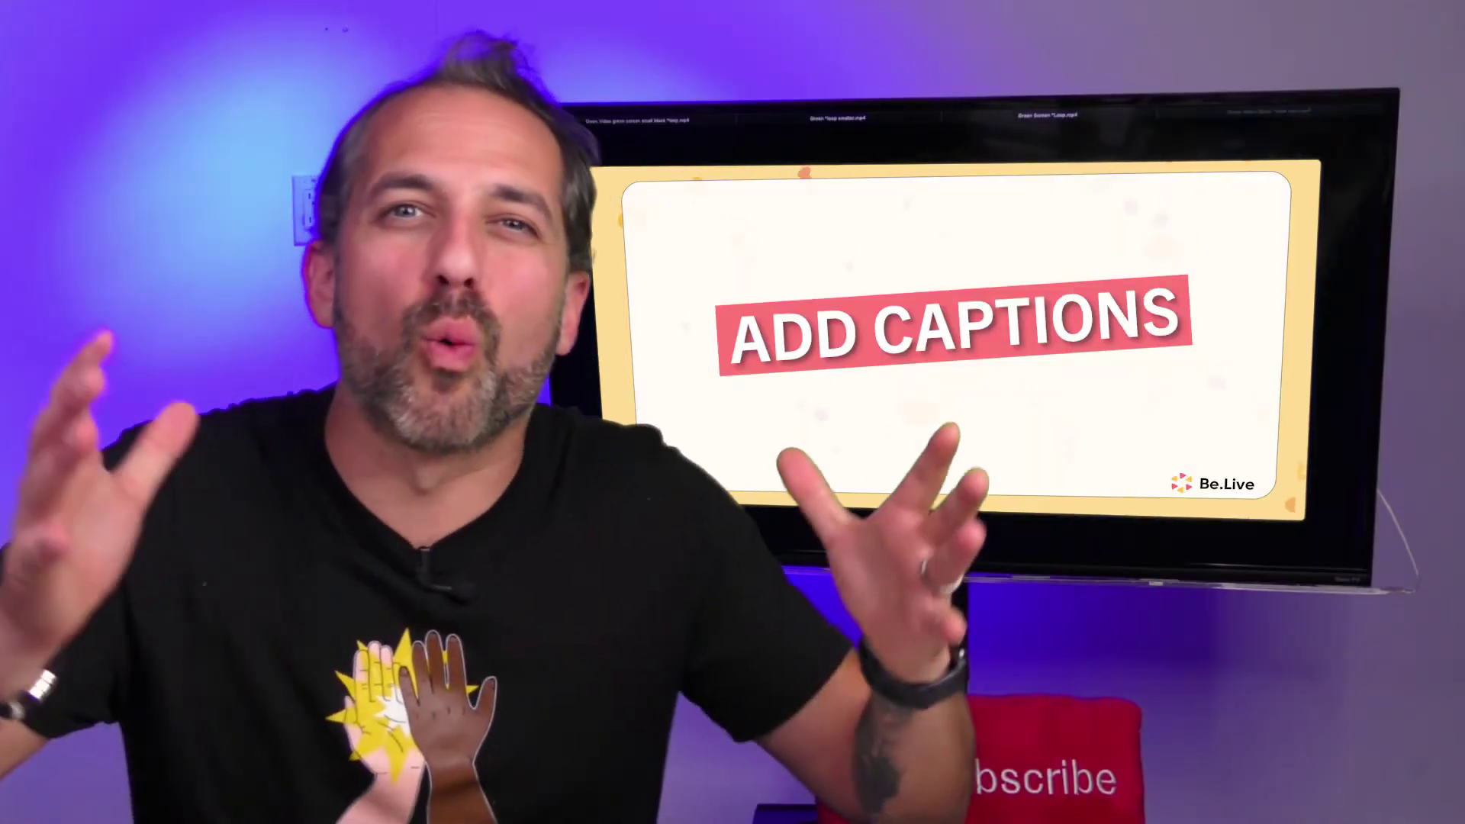